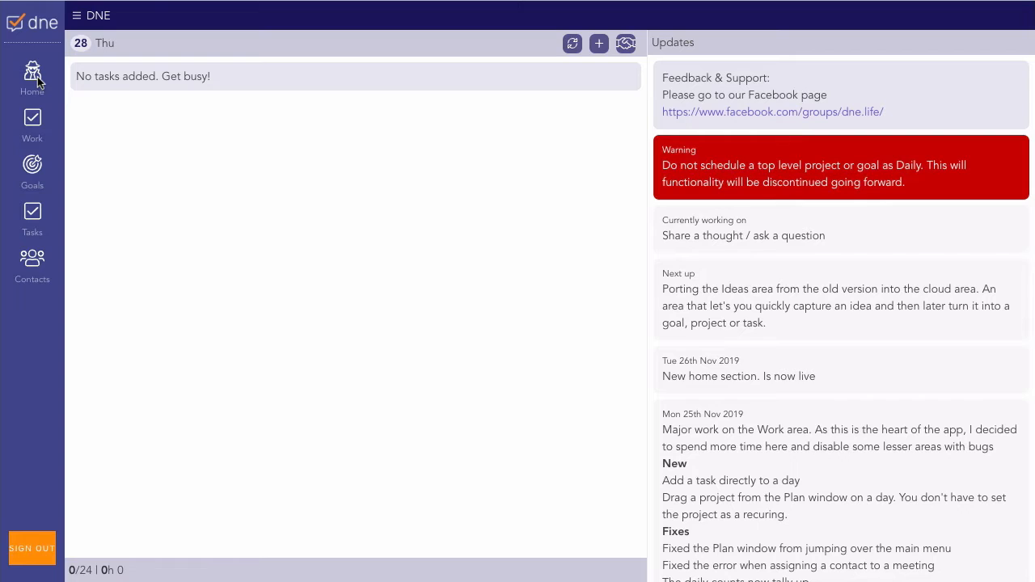
Step: Open your own contact record and look through its addresses, dates, connections, custom info and notes
left_click(40, 269)
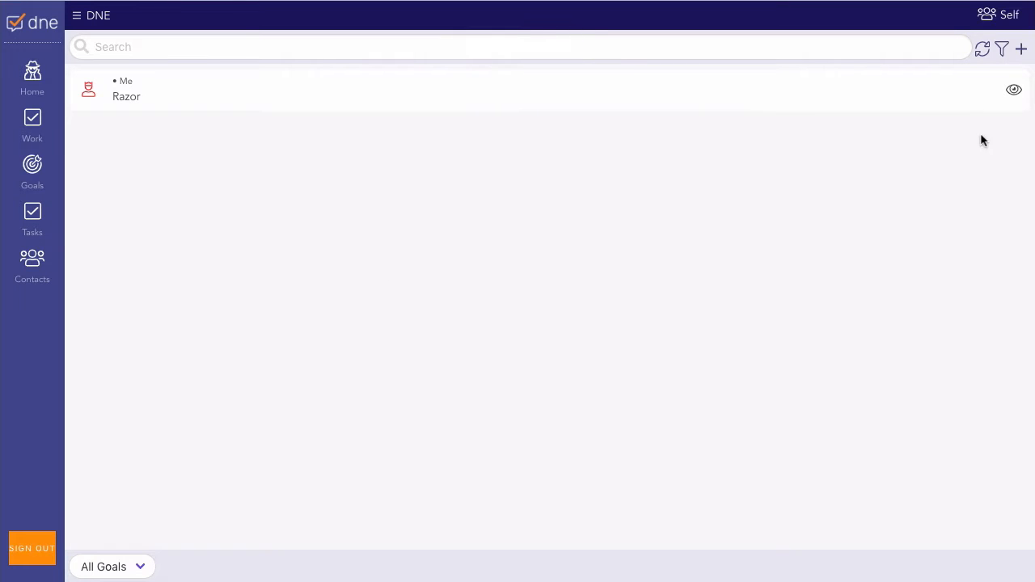
left_click(1013, 89)
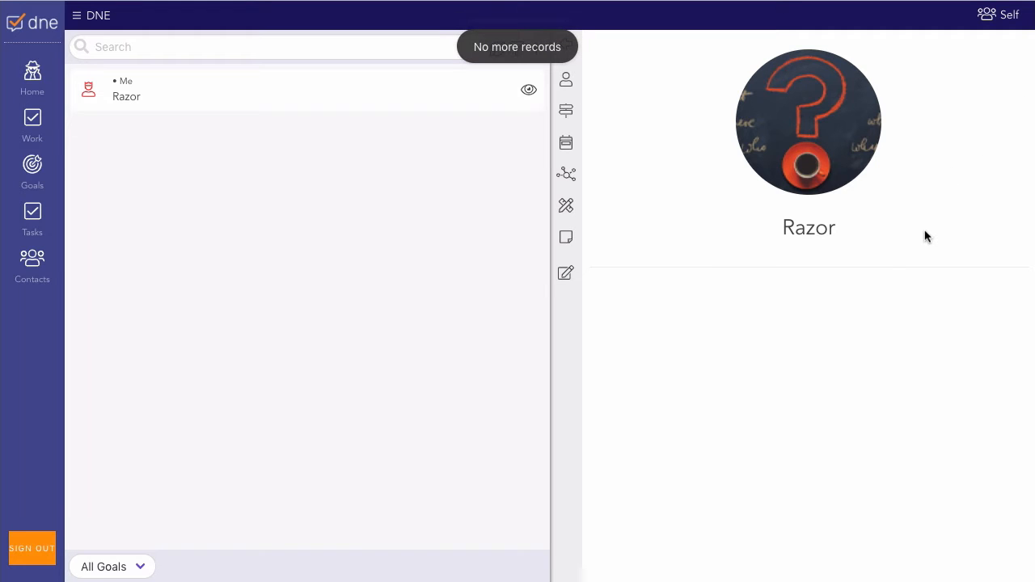
left_click(566, 110)
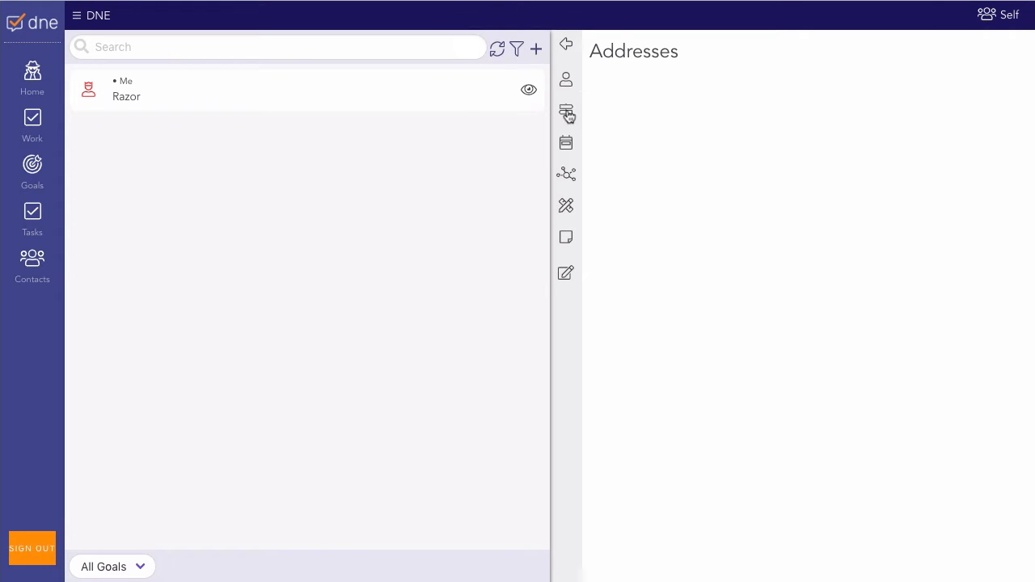
left_click(566, 143)
left_click(566, 176)
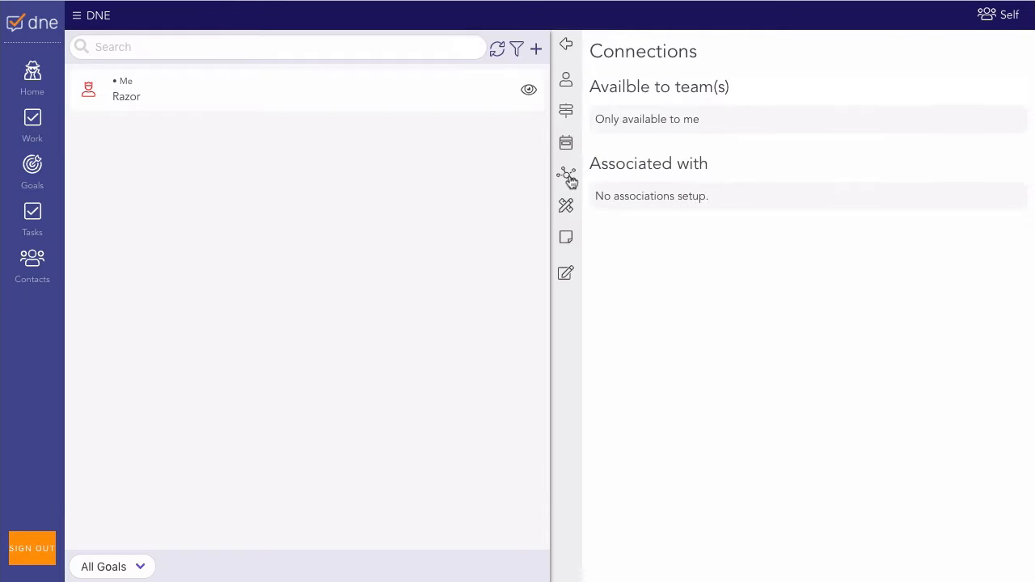
left_click(568, 209)
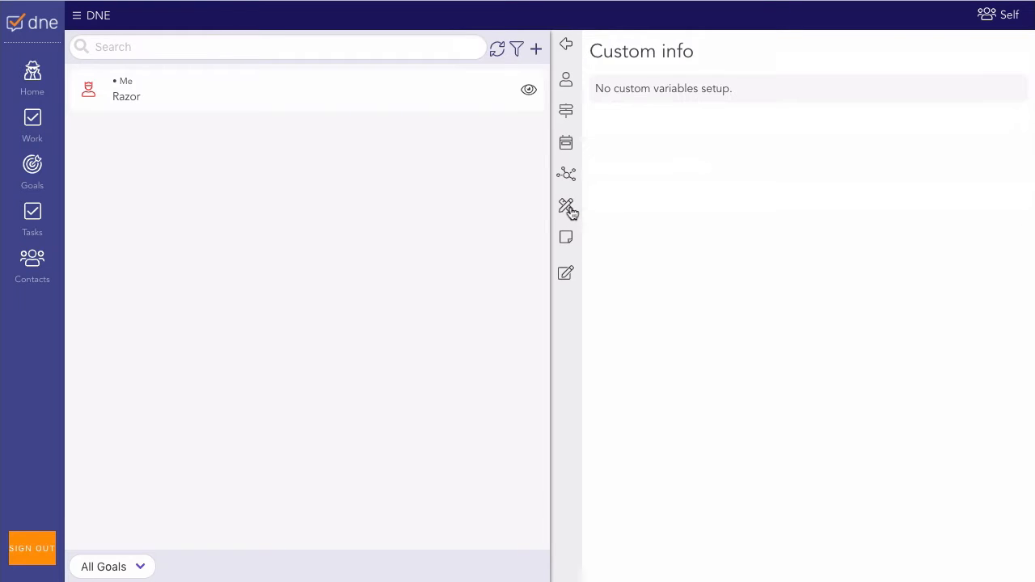
left_click(569, 242)
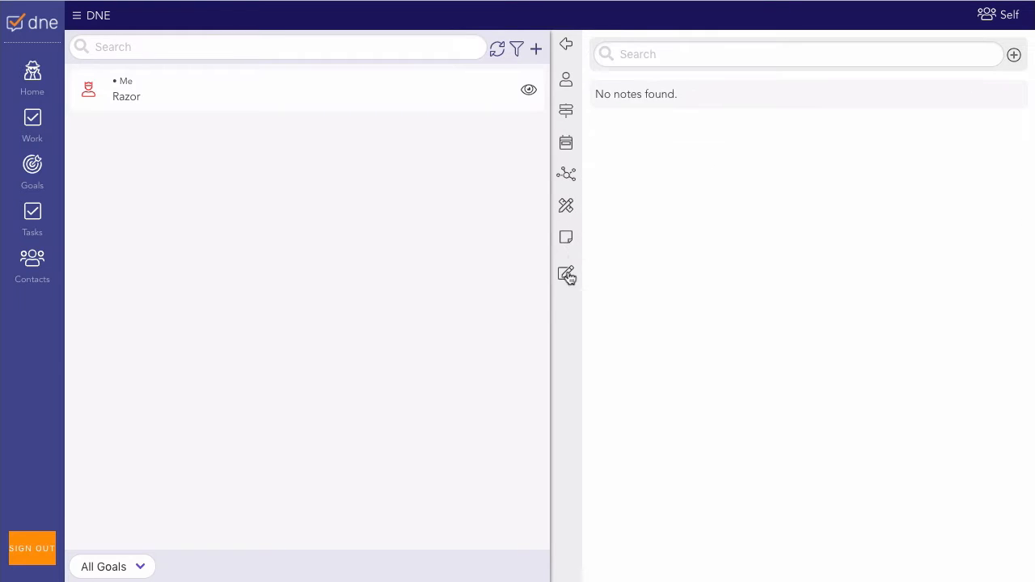
Step: Edit your own contact record: fill in the first name, set the one-liner to "The best guy ever" and save
left_click(566, 275)
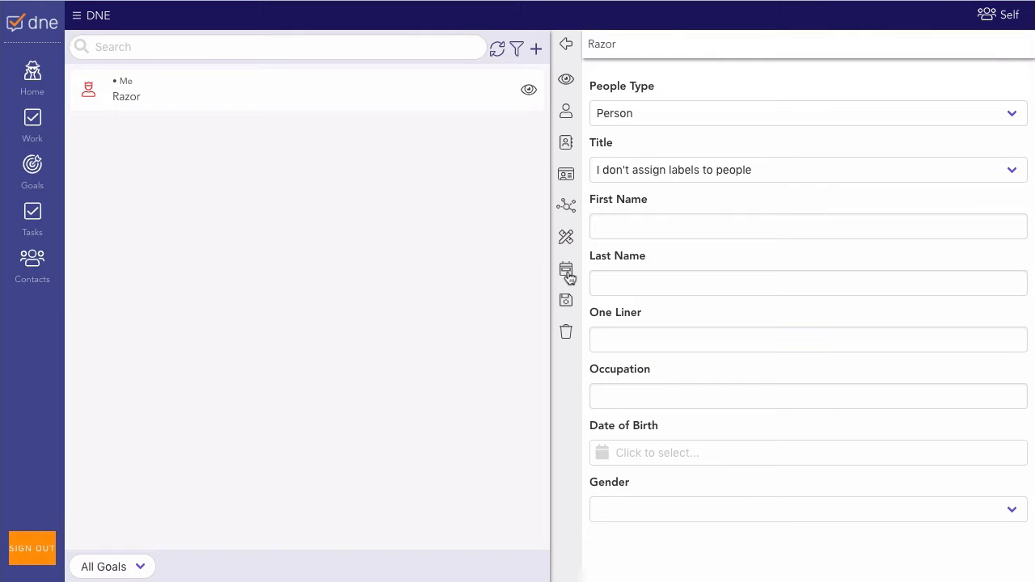
type("Ra")
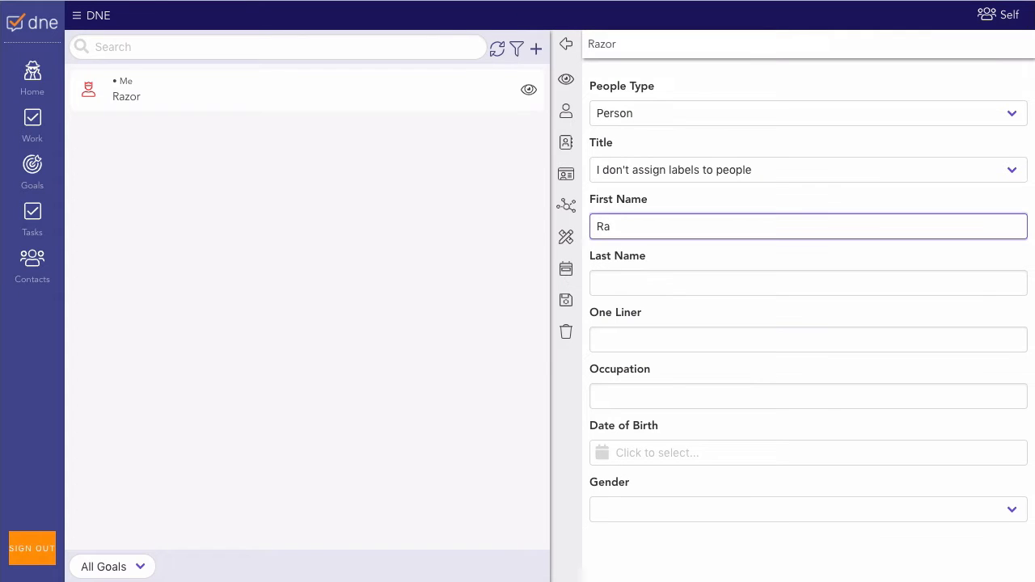
type("zor")
left_click(615, 337)
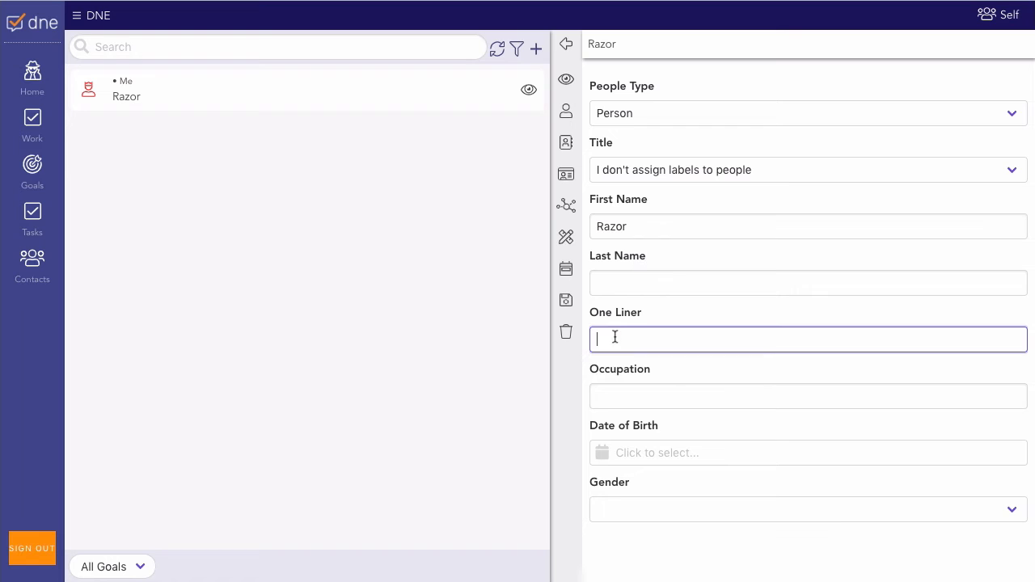
type("The best guy ever")
left_click(567, 299)
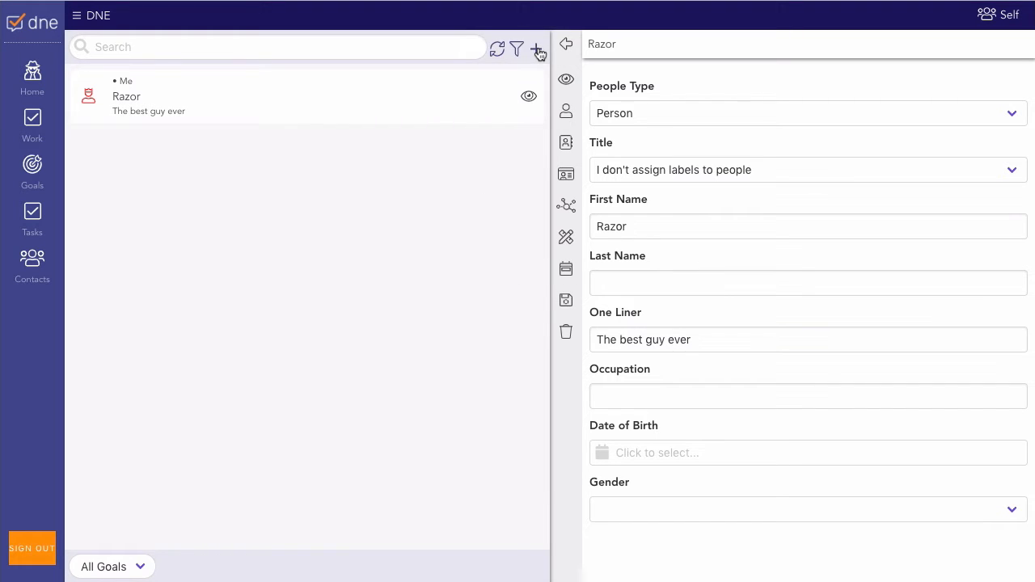
Step: Add an organisation contact named ACME Trade with the one-liner "Supplies stuff" and open its record
left_click(537, 50)
left_click(166, 105)
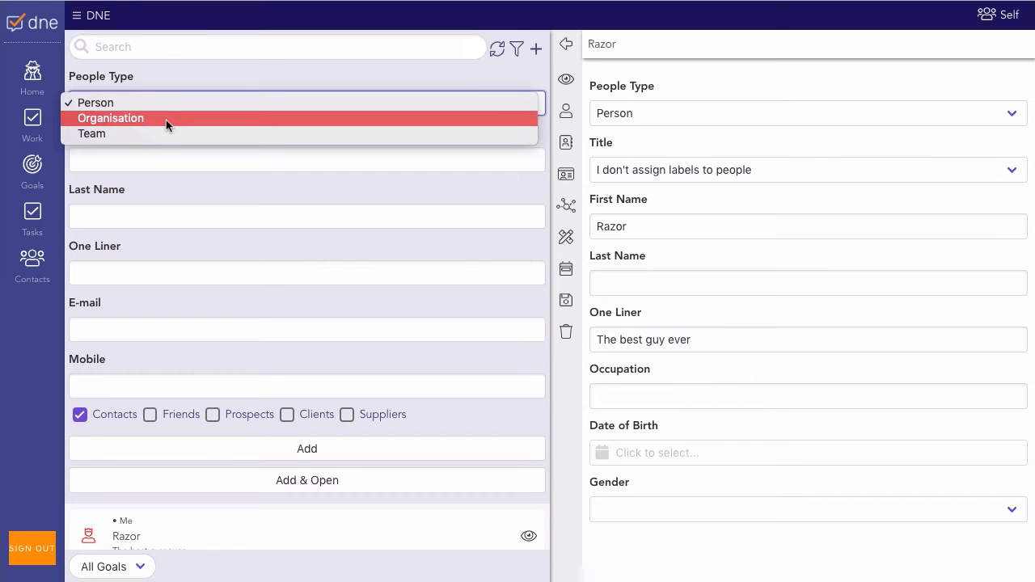
left_click(166, 119)
left_click(108, 161)
type("A")
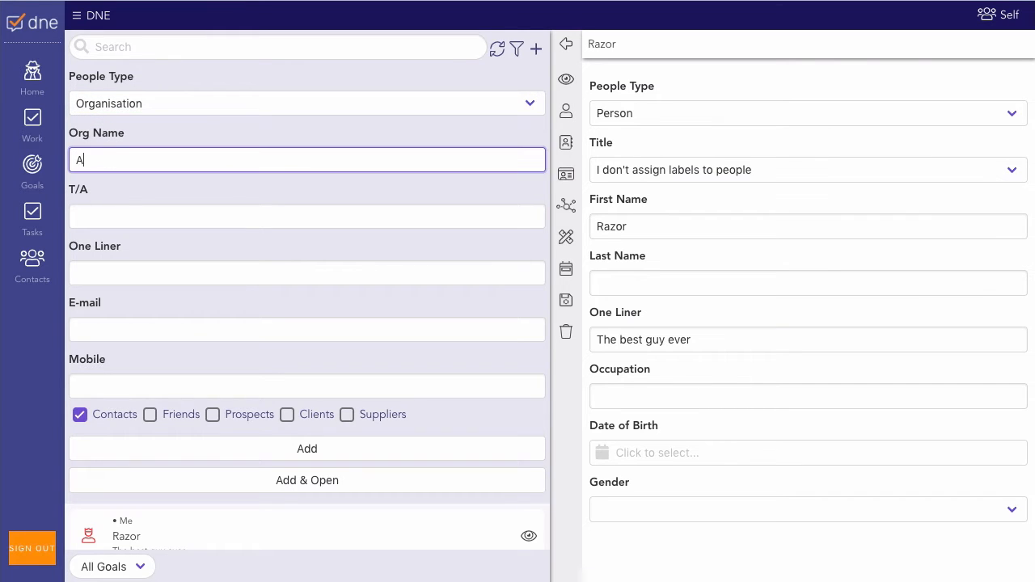
type("CME Trade")
left_click(89, 275)
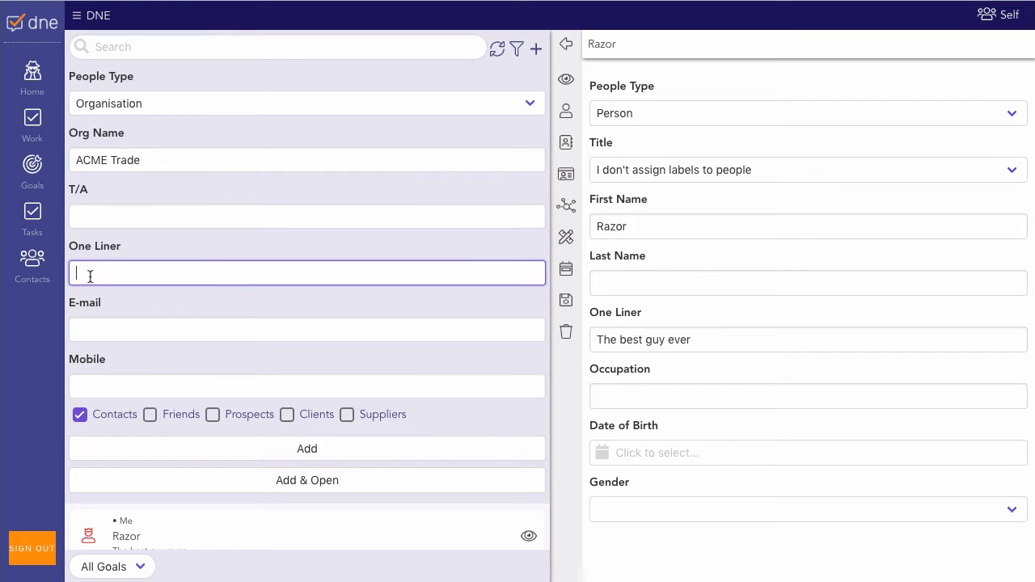
type("Supplies stuff")
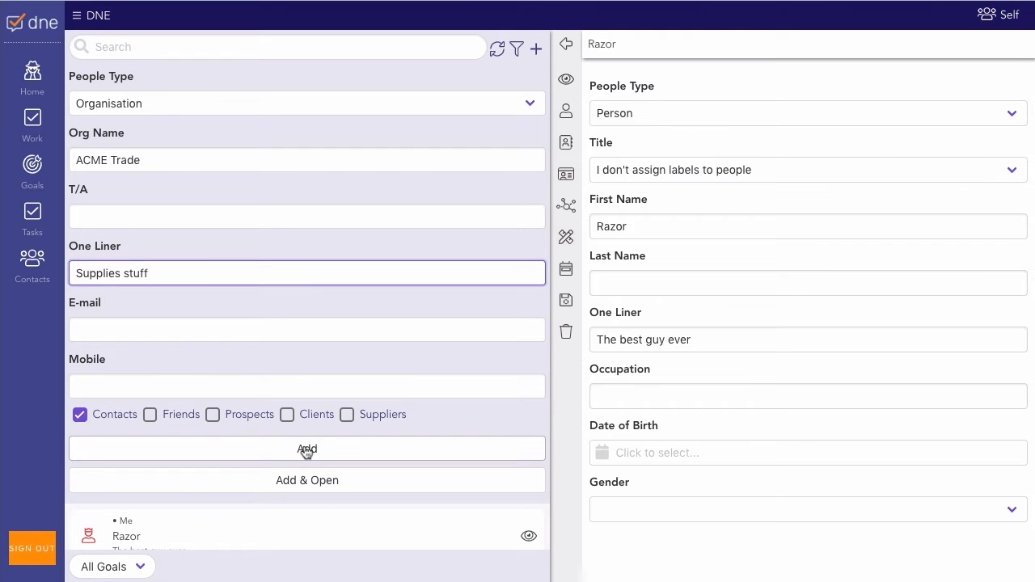
left_click(307, 478)
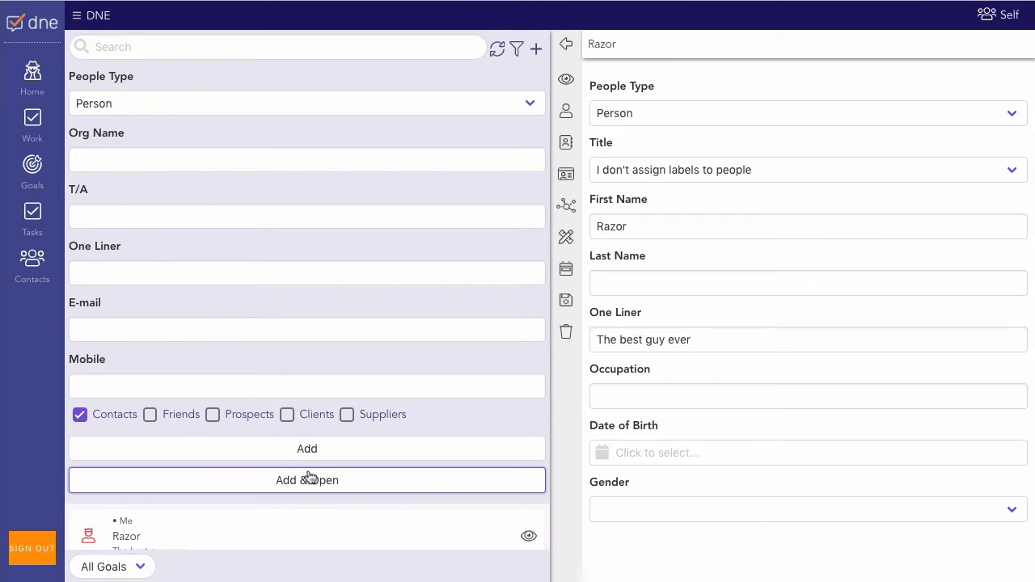
left_click(536, 50)
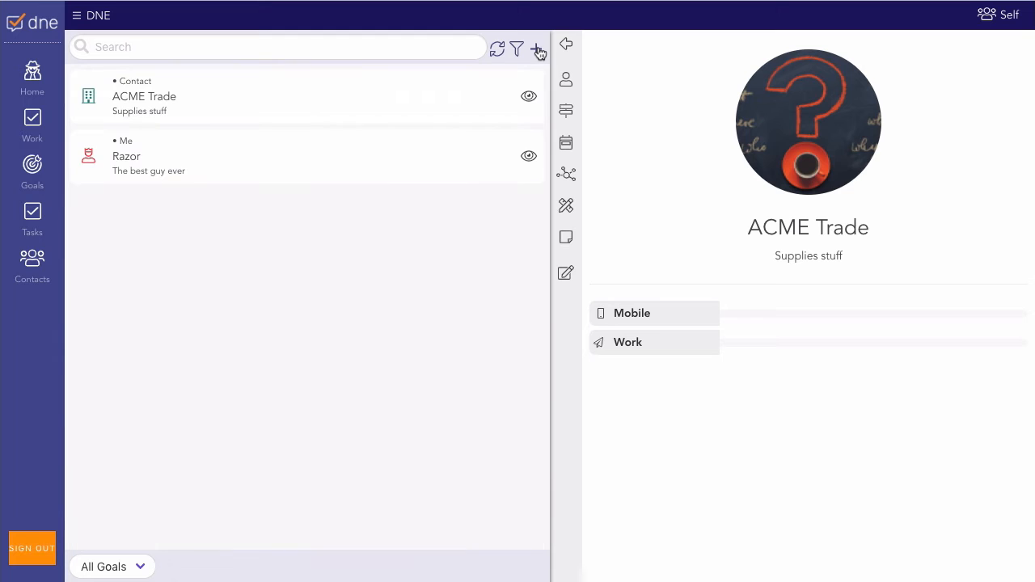
Step: Change the ACME Trade contact type to Client only and save the record
left_click(568, 274)
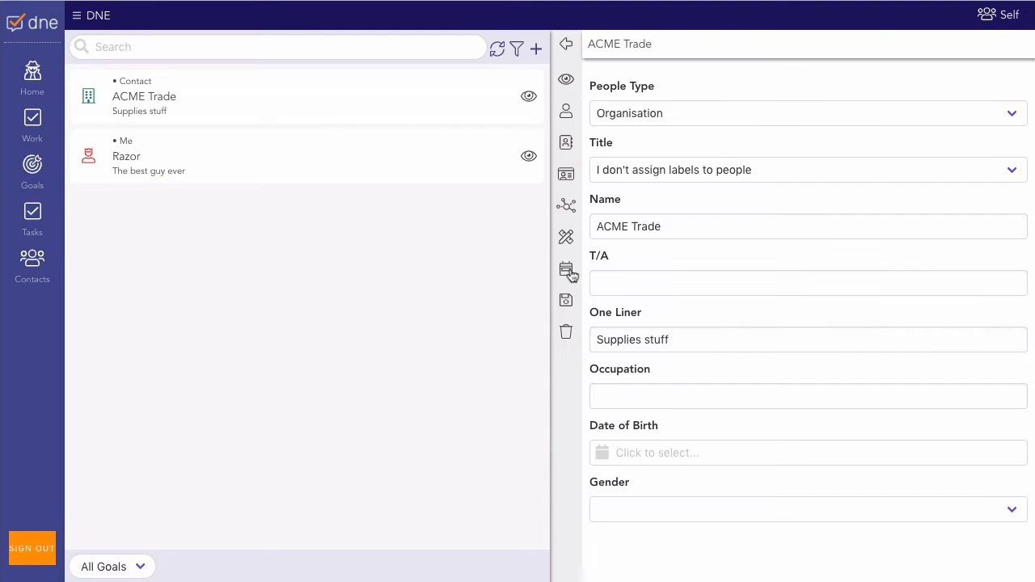
scroll(674, 339, "down", 1)
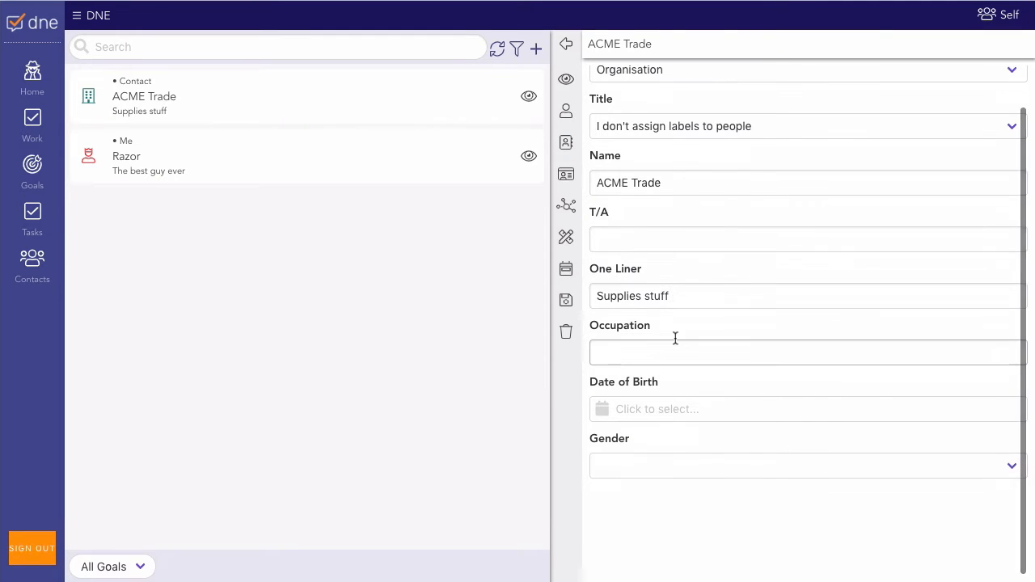
scroll(670, 363, "up", 1)
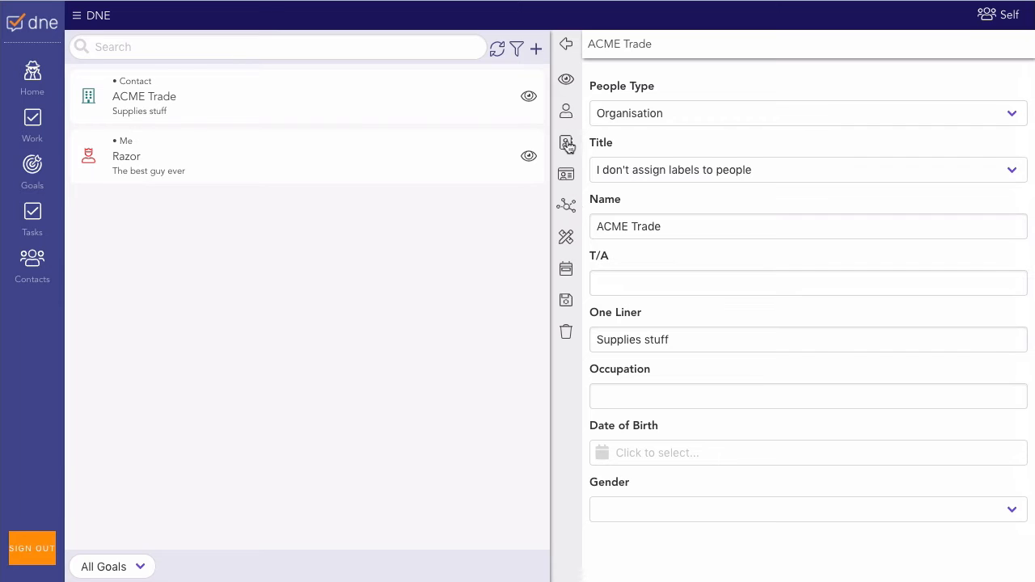
left_click(568, 205)
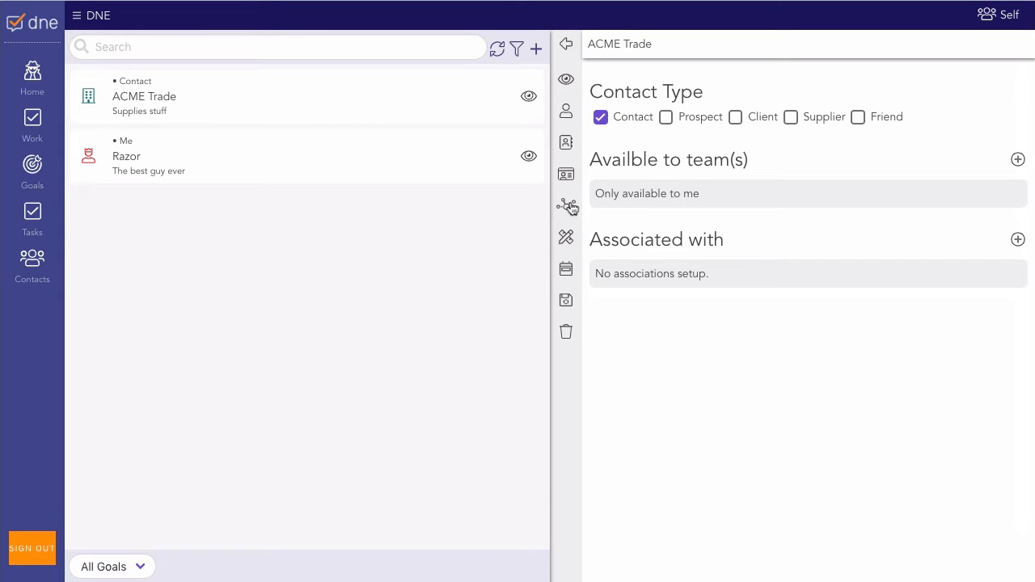
left_click(735, 118)
left_click(600, 117)
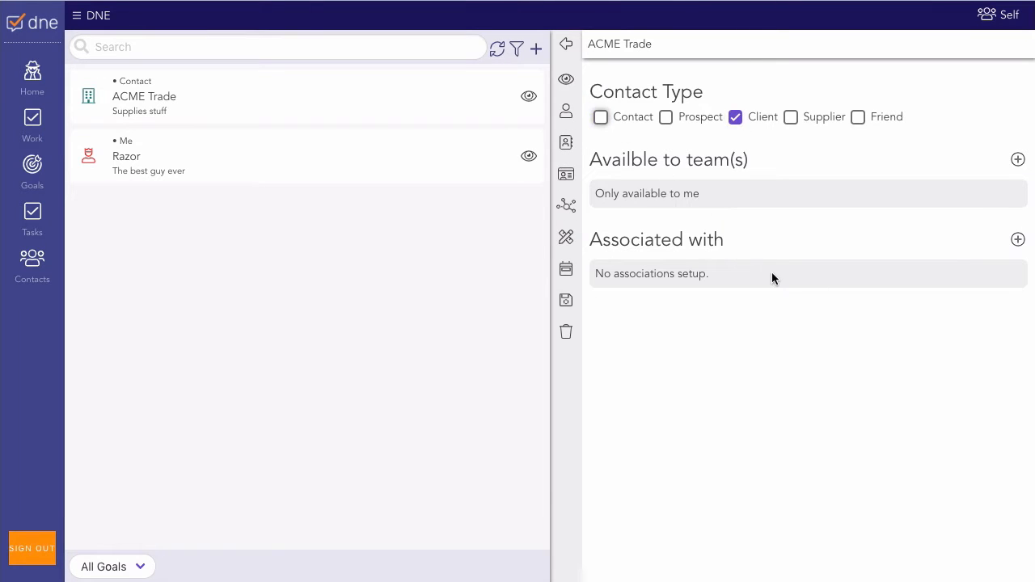
left_click(567, 300)
Step: Add a 30-minute task "My first task" without a goal to Thursday 28 in the work planner, and move it to Friday 29
left_click(42, 123)
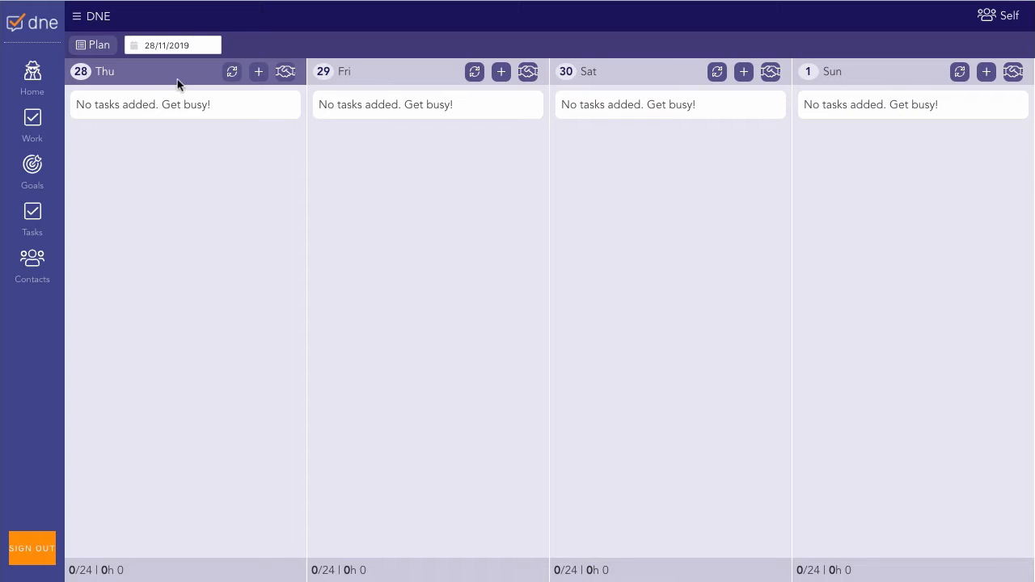
left_click(260, 72)
left_click(503, 95)
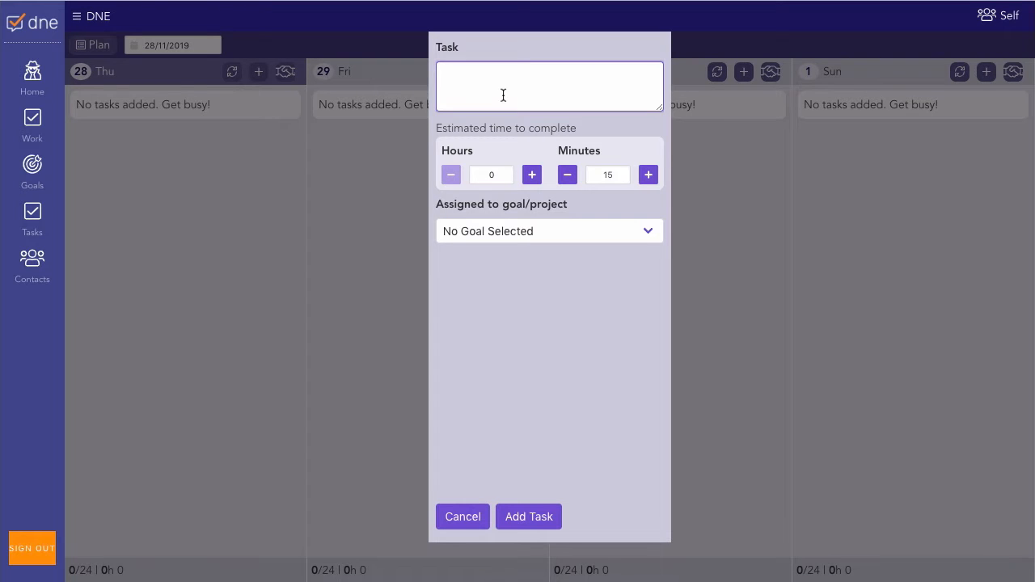
type("My first task")
left_click(647, 174)
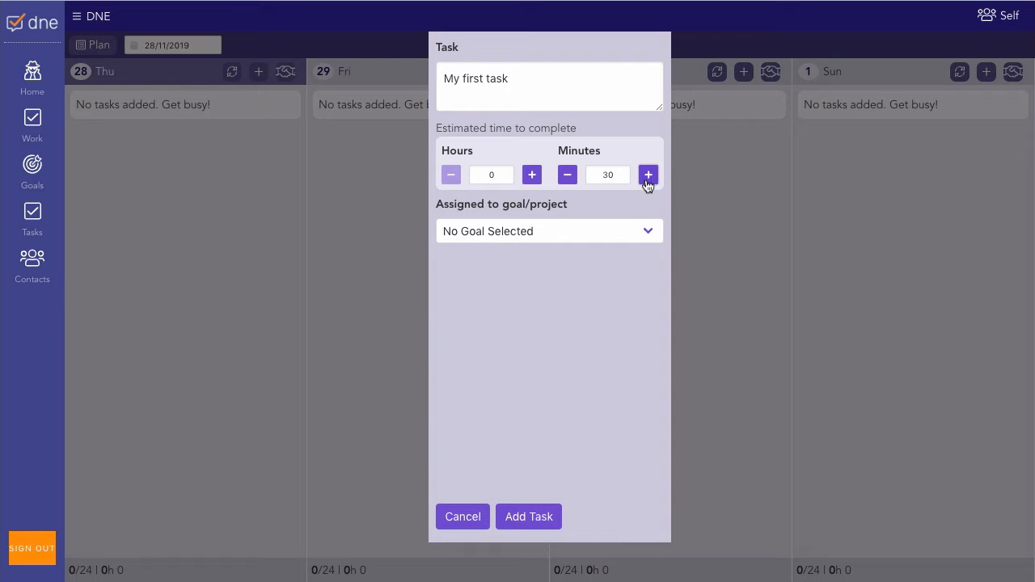
left_click(565, 232)
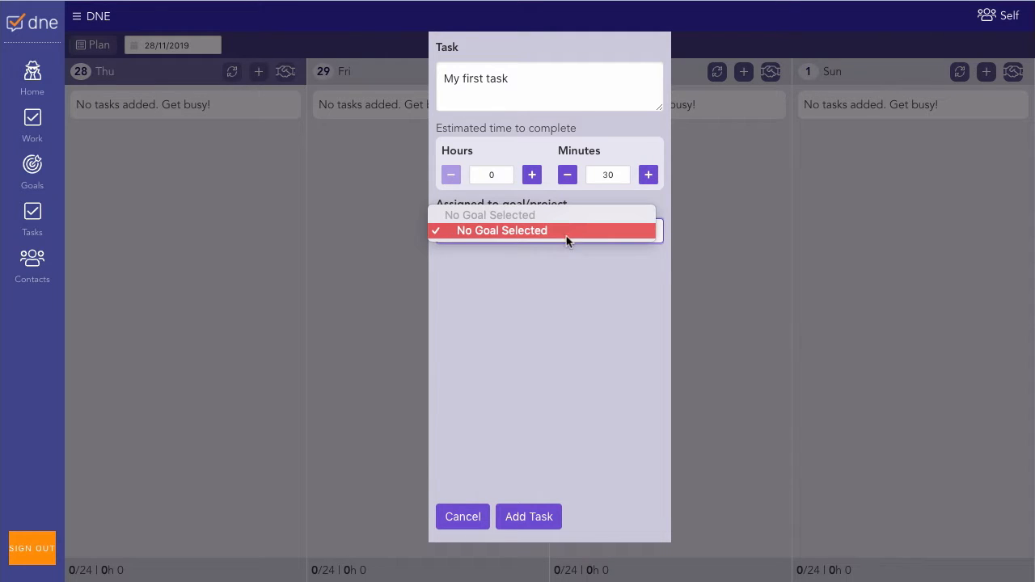
left_click(563, 230)
left_click(558, 266)
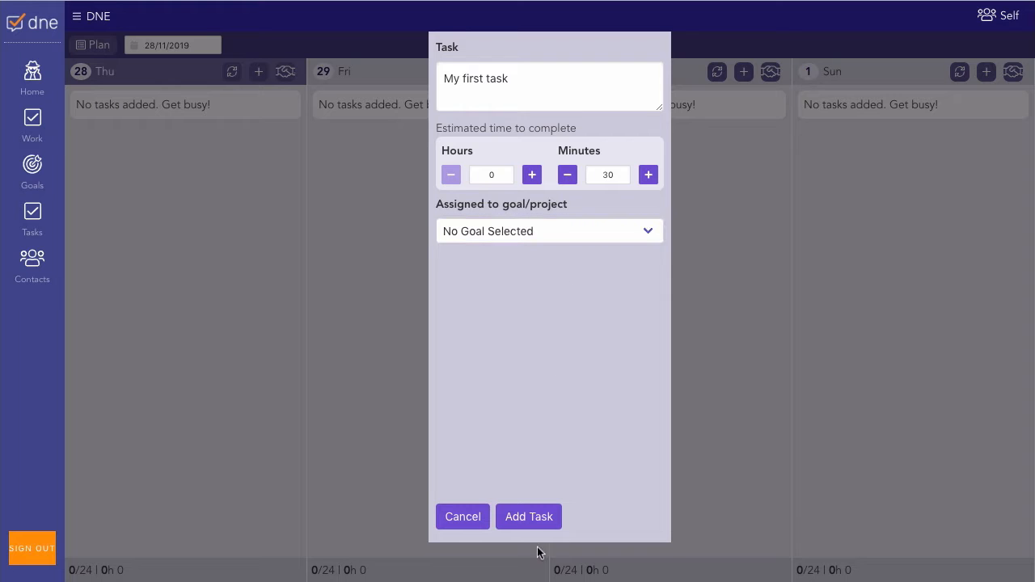
left_click(530, 517)
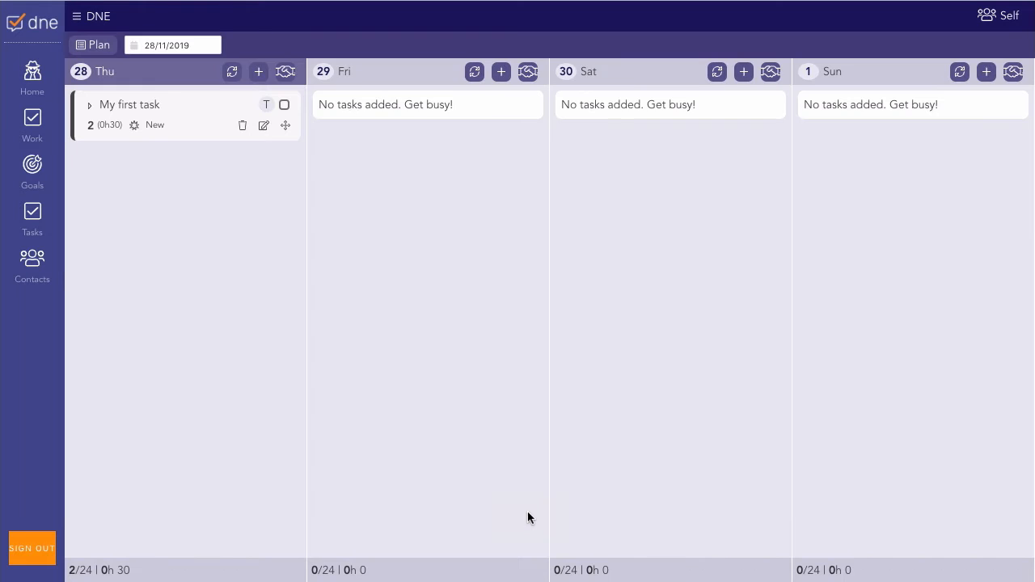
left_click_drag(284, 124, 488, 168)
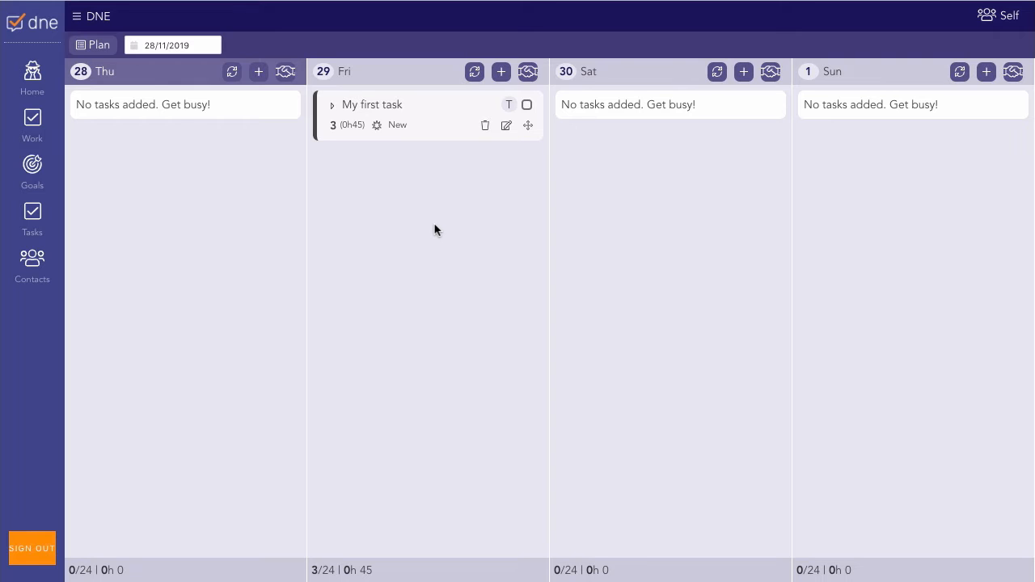
Step: Show the plan beside the days, check its rogue tasks, and add a goal described as "My First Goal"
left_click(96, 47)
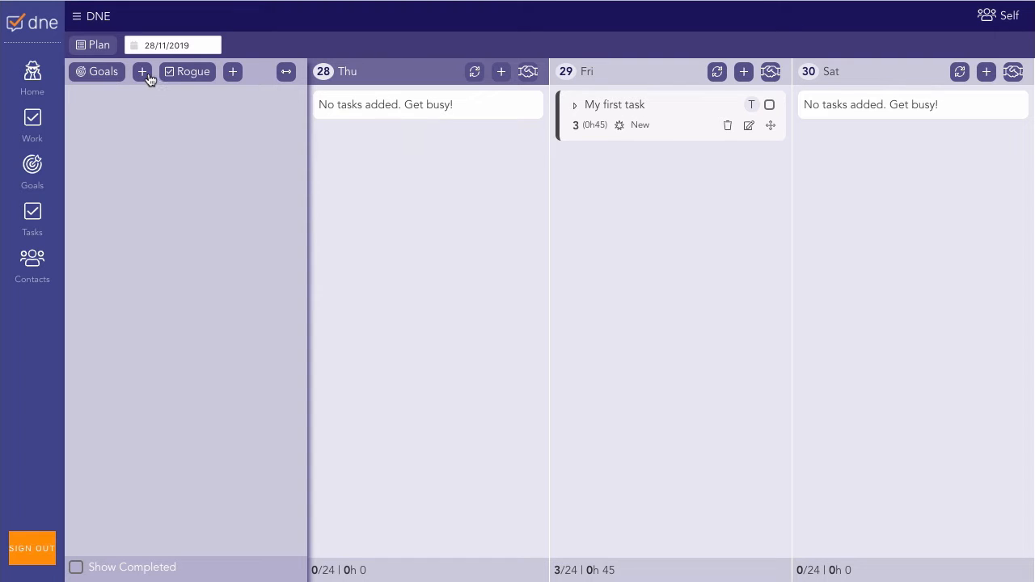
left_click(195, 74)
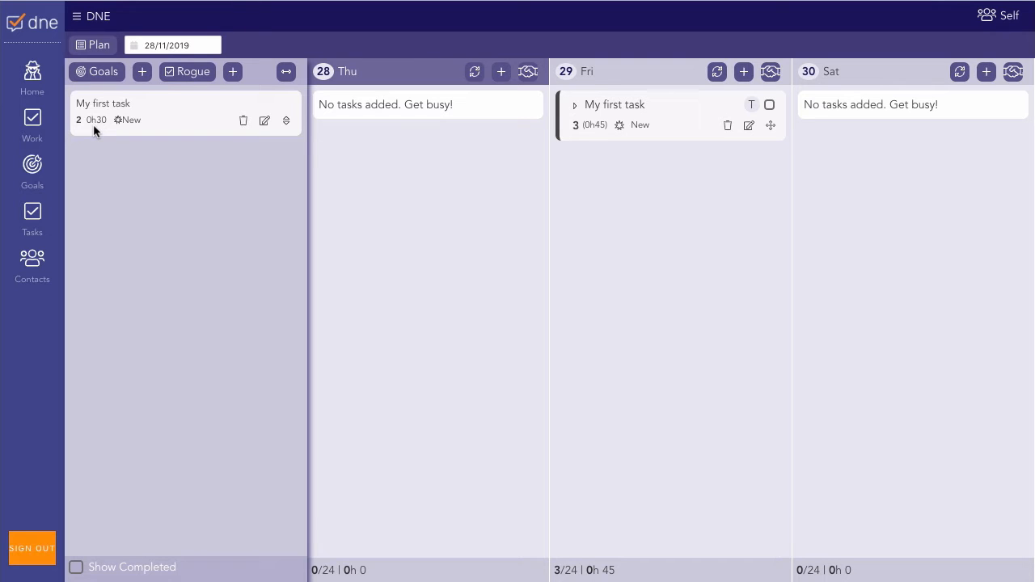
left_click(103, 73)
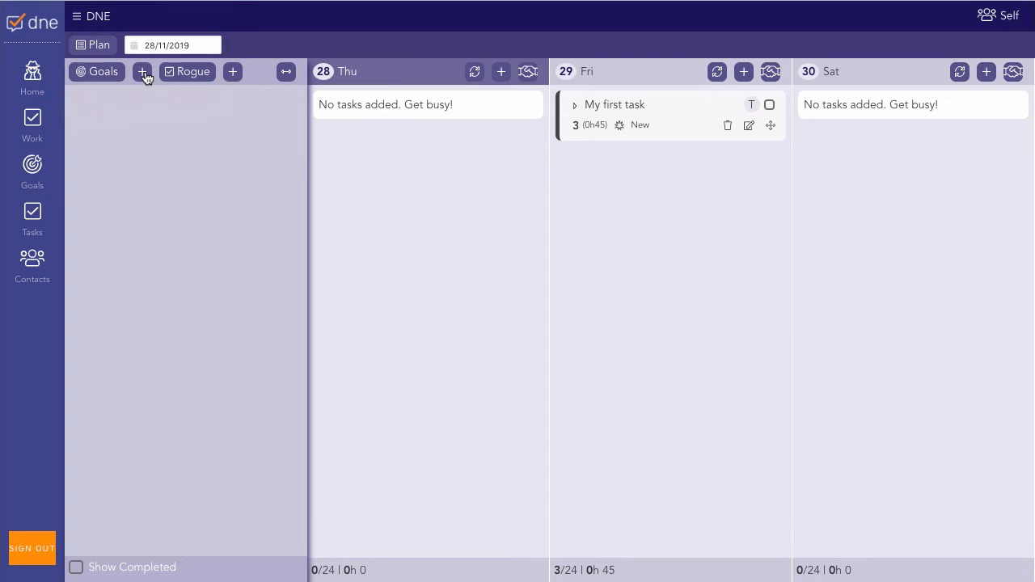
left_click(142, 74)
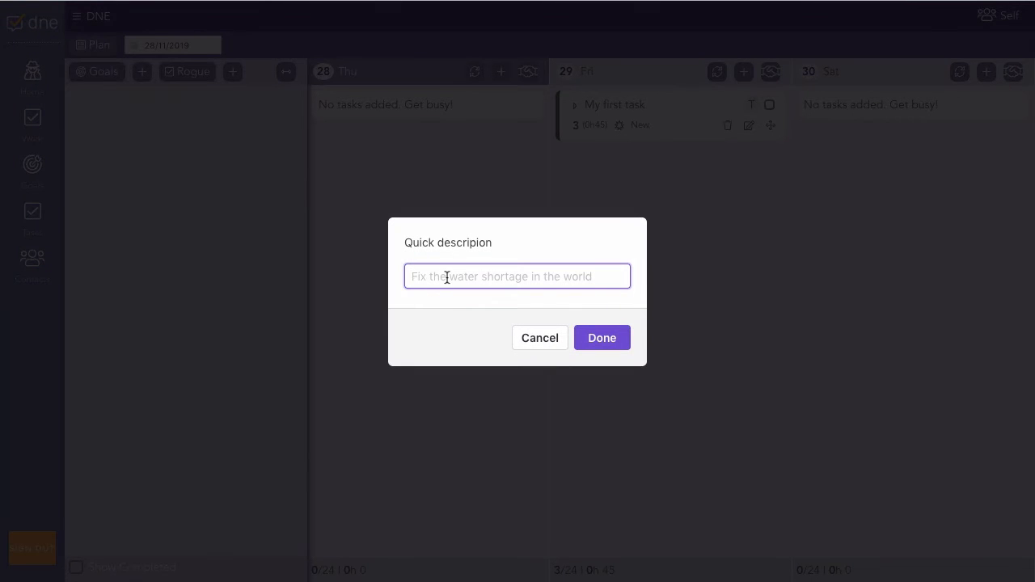
type("My F")
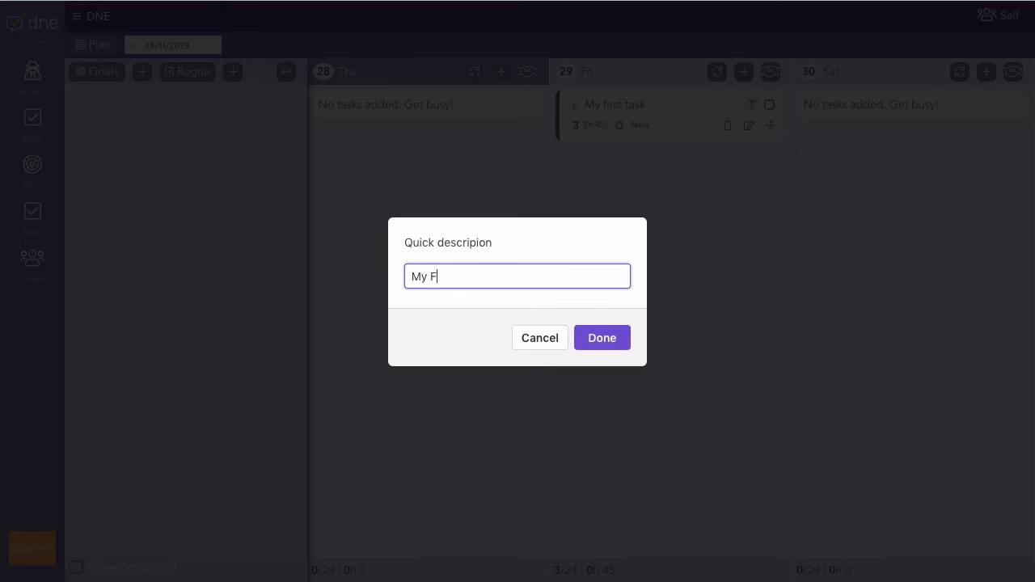
type("irst Goal")
left_click(604, 338)
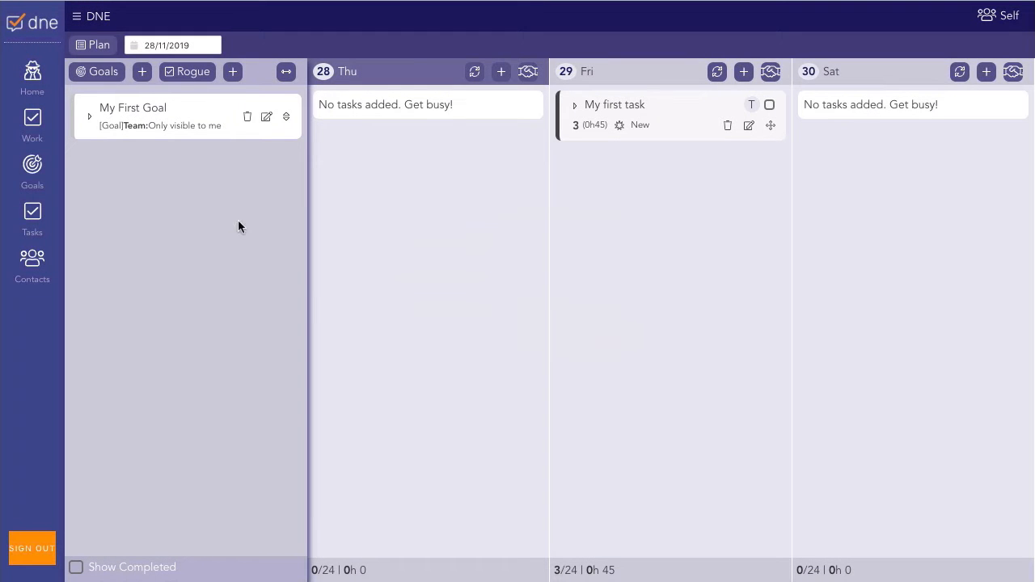
Step: Edit My First Goal, setting its colour to bright red and its client to ACME Trade
left_click(267, 117)
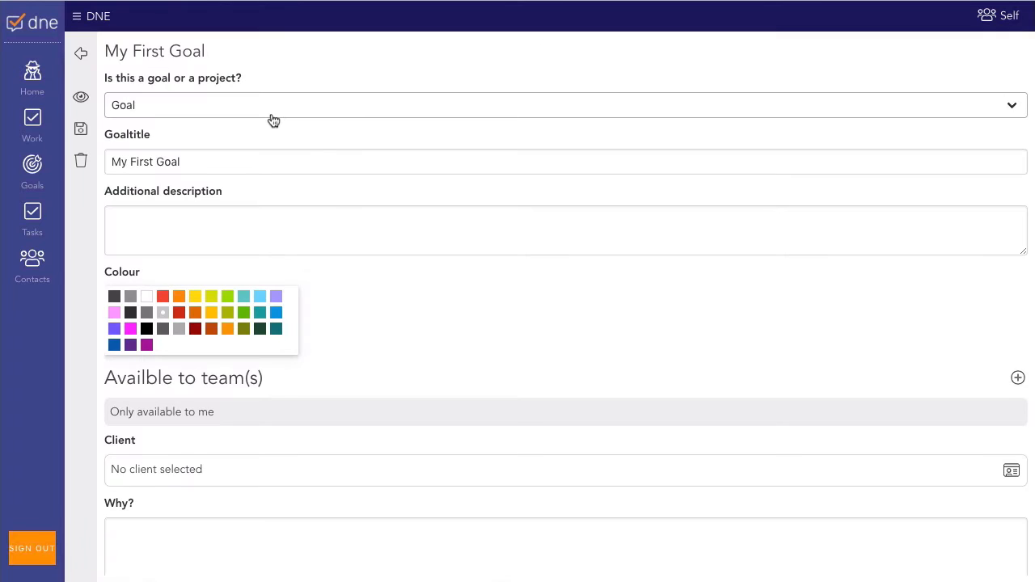
left_click(166, 296)
scroll(424, 396, "down", 1)
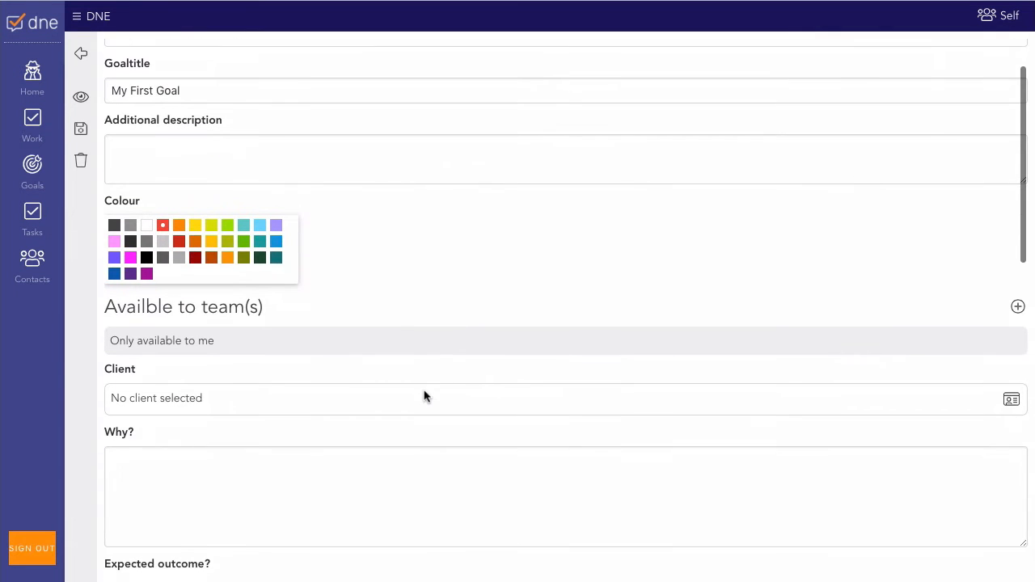
scroll(424, 396, "down", 1)
left_click(1010, 342)
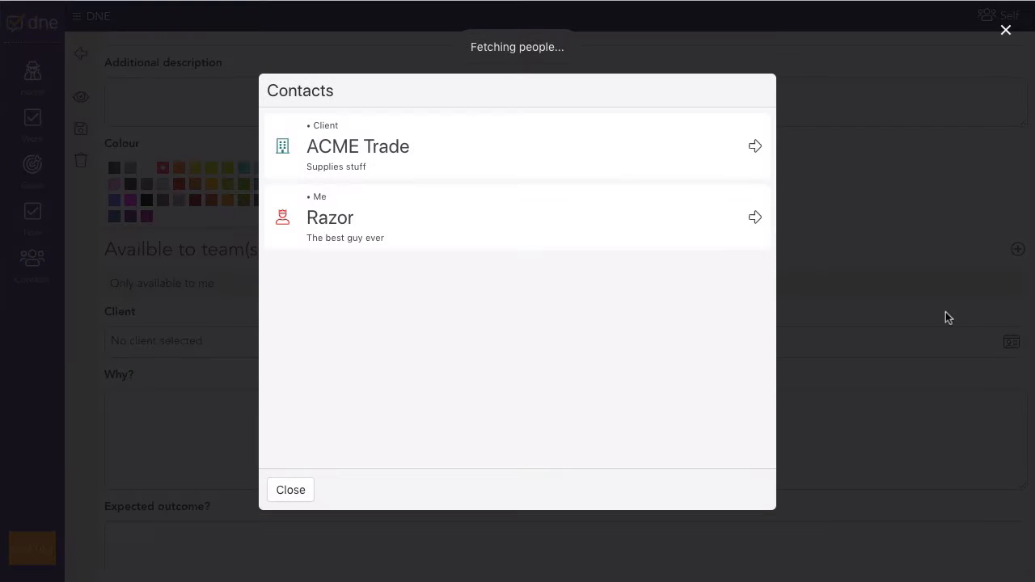
left_click(754, 147)
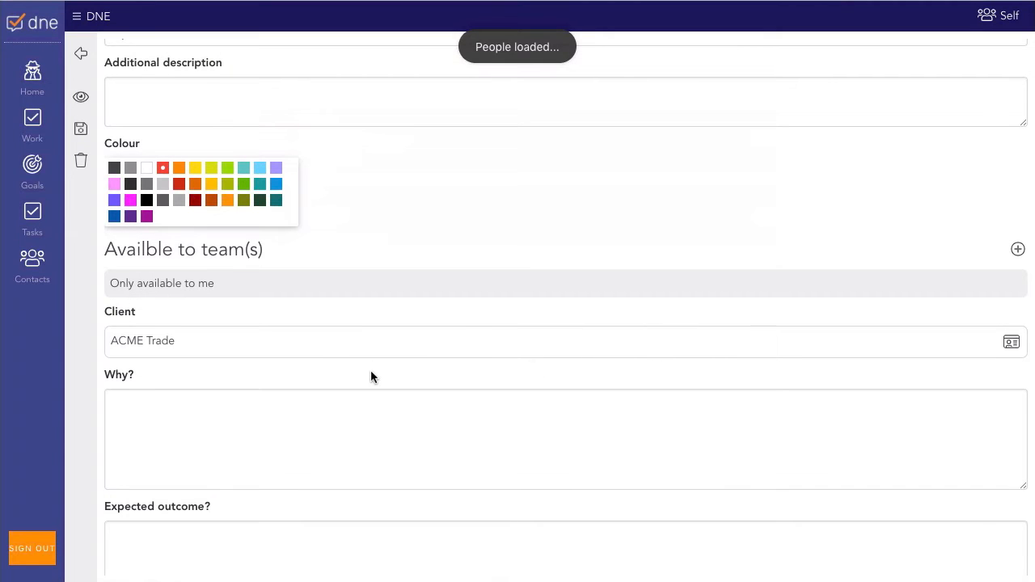
Step: Review the remaining fields of My First Goal, save the goal and return to the work planner
scroll(364, 377, "down", 2)
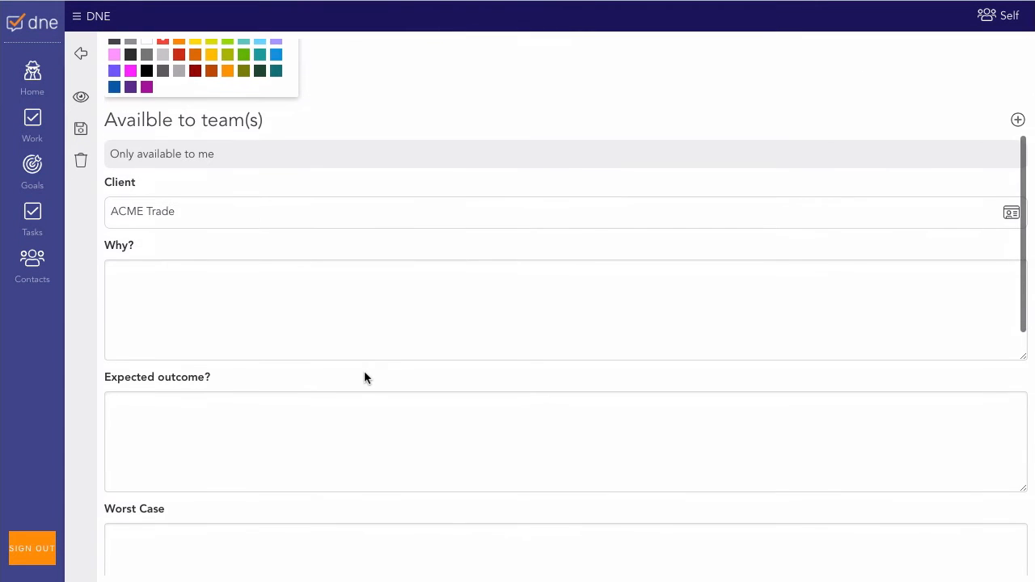
scroll(364, 377, "down", 2)
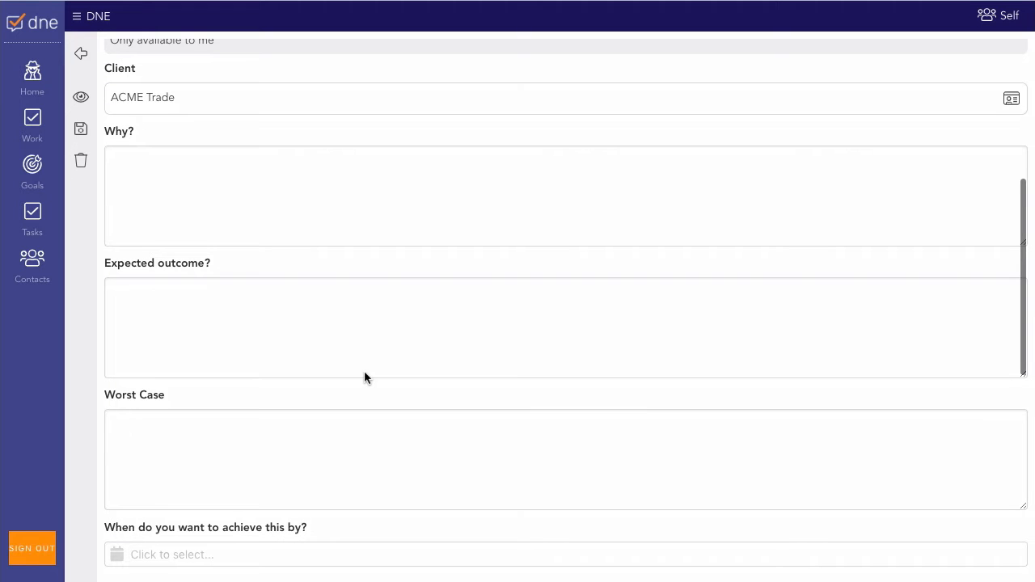
scroll(364, 373, "down", 1)
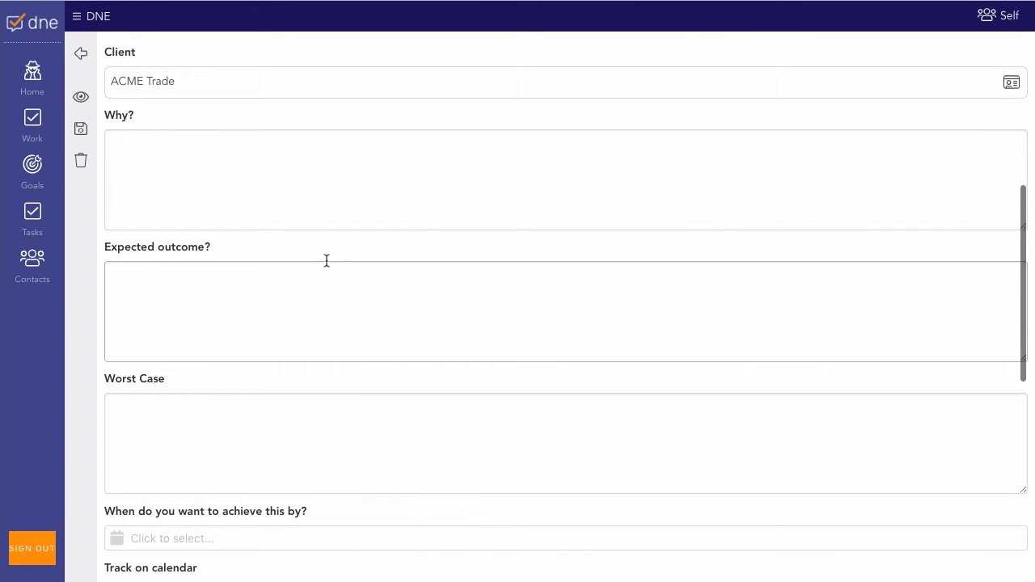
scroll(452, 460, "up", 5)
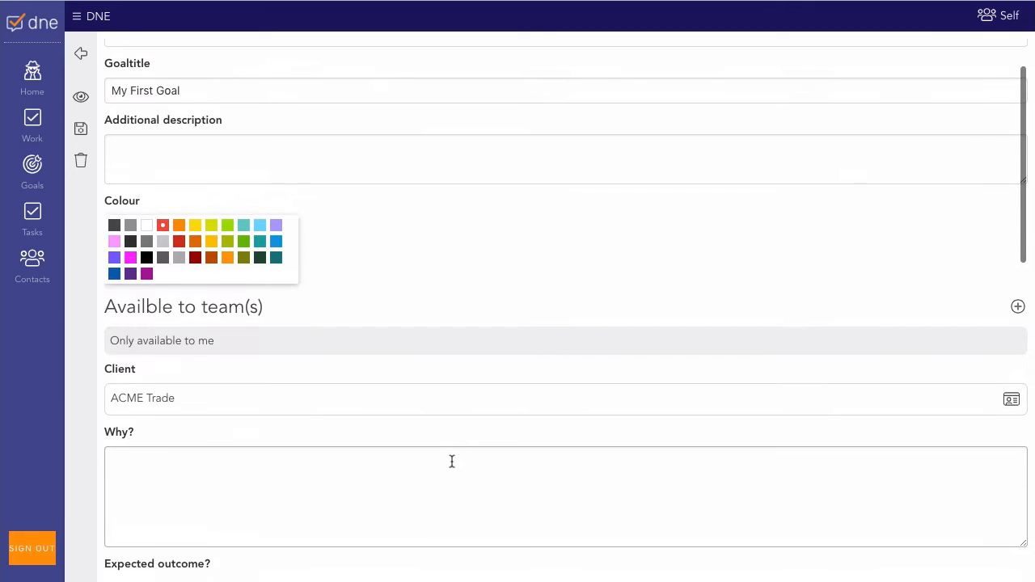
scroll(452, 460, "up", 1)
left_click(82, 129)
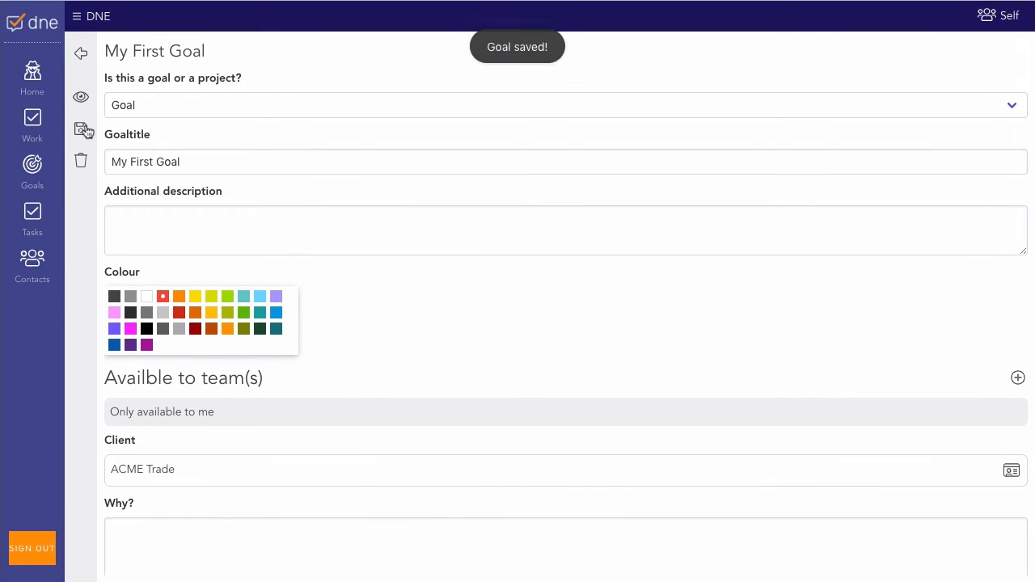
left_click(82, 53)
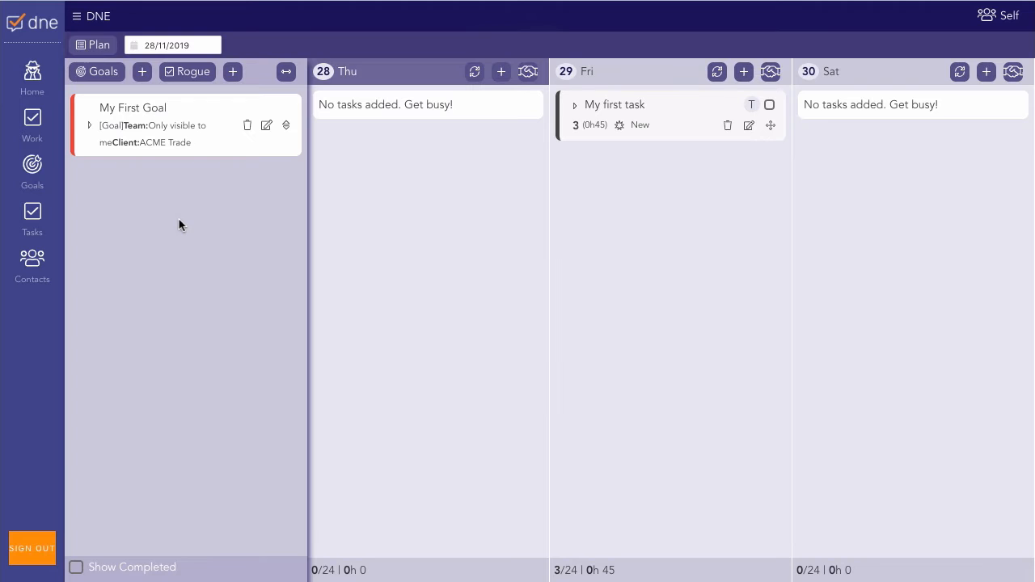
Step: Add another goal to the plan with the description "My Second Goal"
left_click(145, 73)
type("My Se")
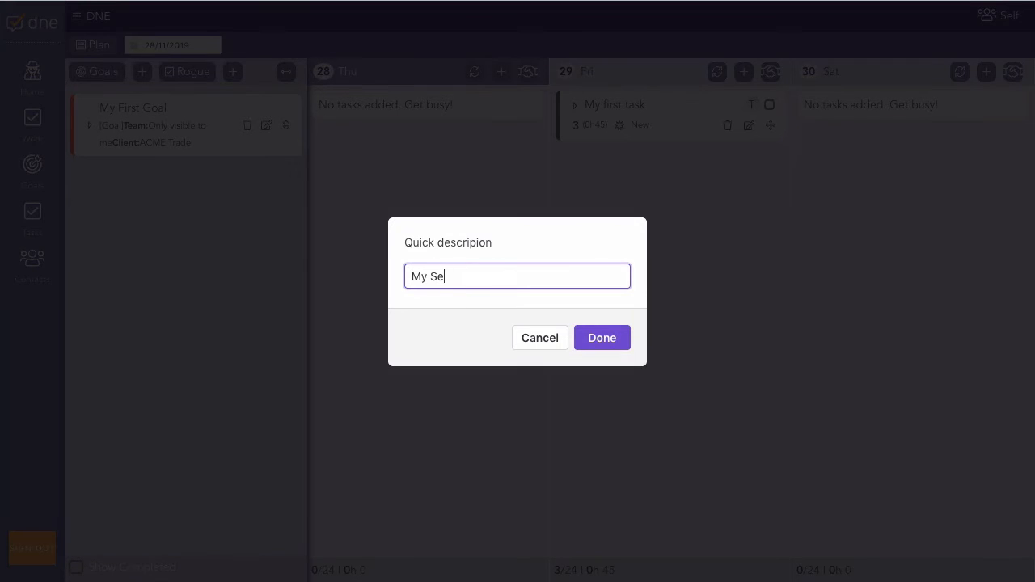
type("cond Goal")
left_click(602, 337)
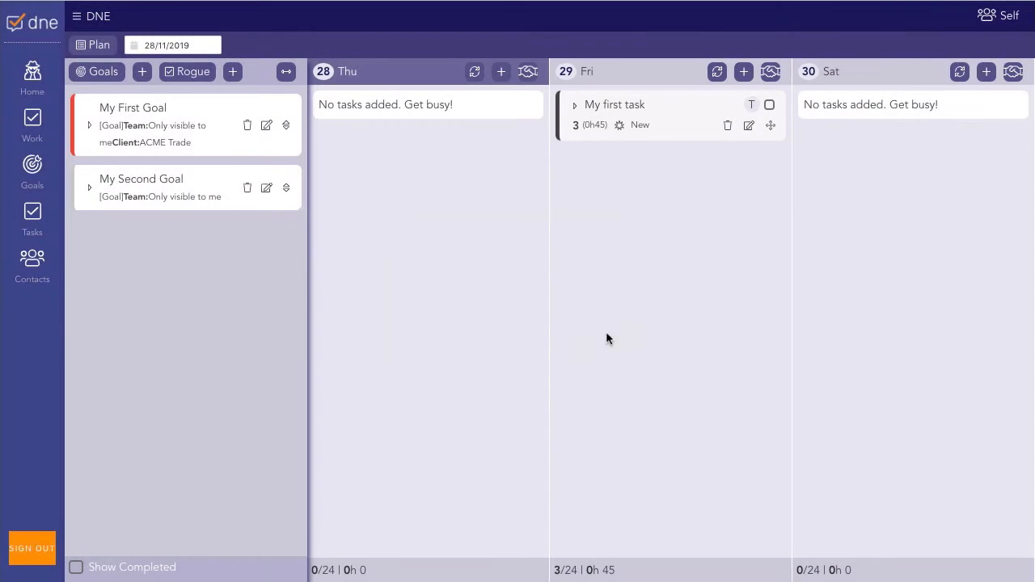
Step: Set the colour of My Second Goal to yellow, save it and return to the work planner
left_click(266, 189)
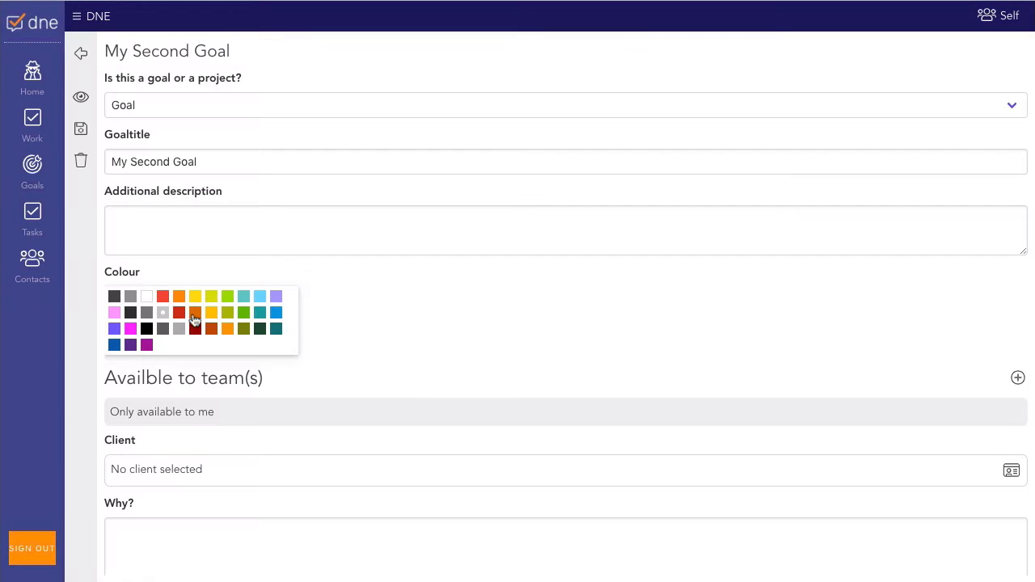
left_click(195, 296)
left_click(80, 128)
left_click(85, 54)
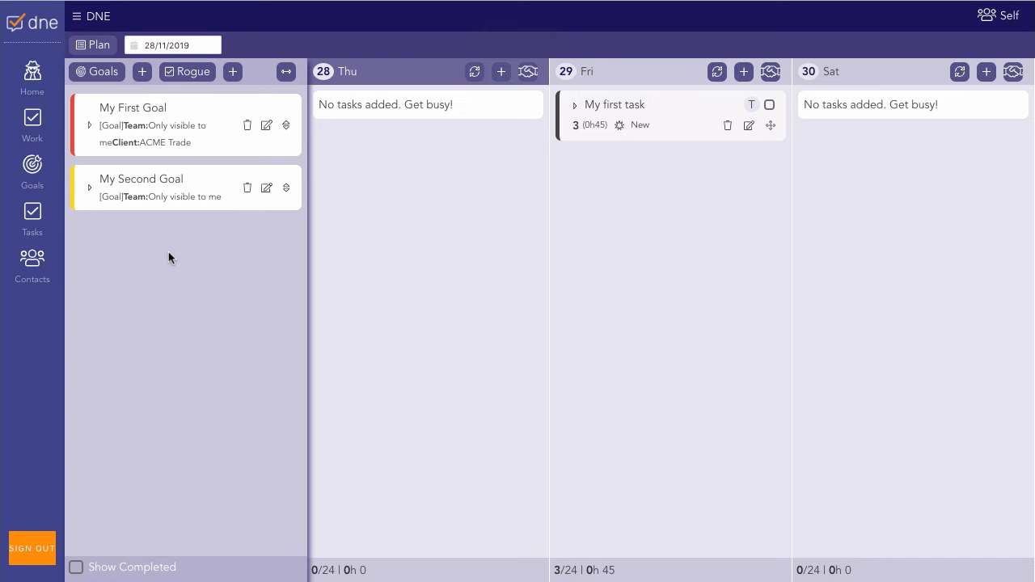
Step: Expand My First Goal and add a project described as "My first project" to it
left_click(91, 127)
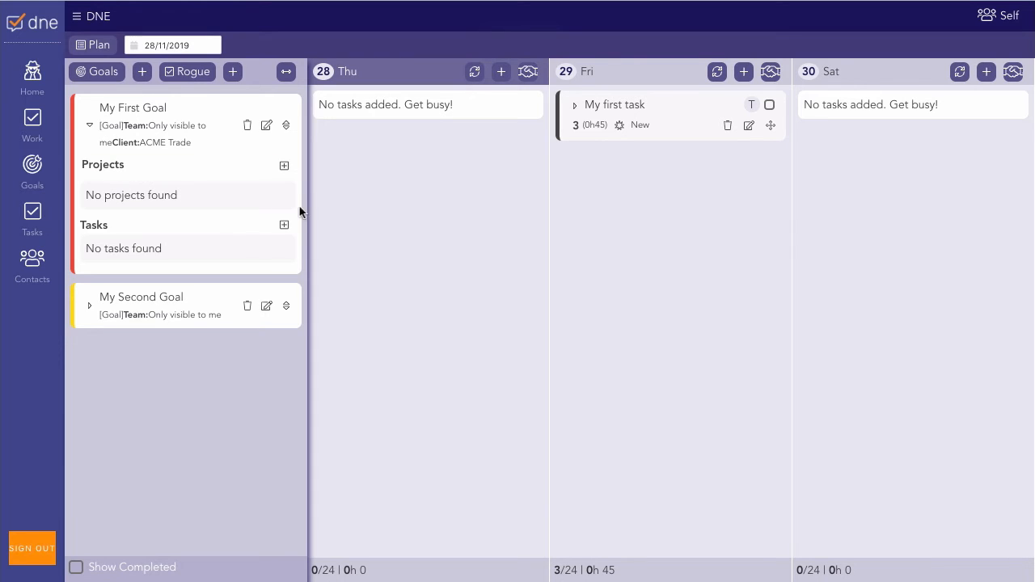
left_click(285, 166)
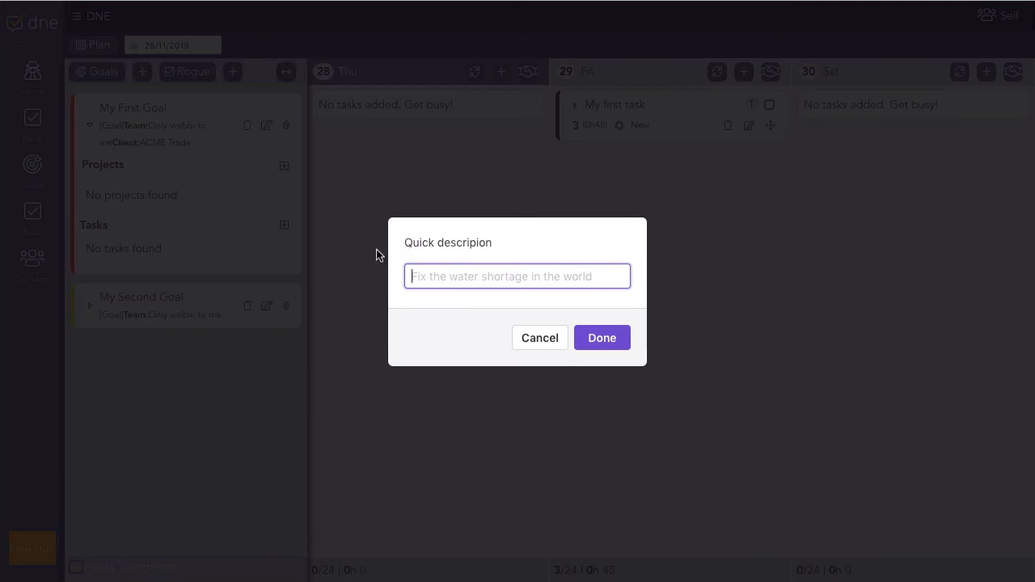
type("My first project")
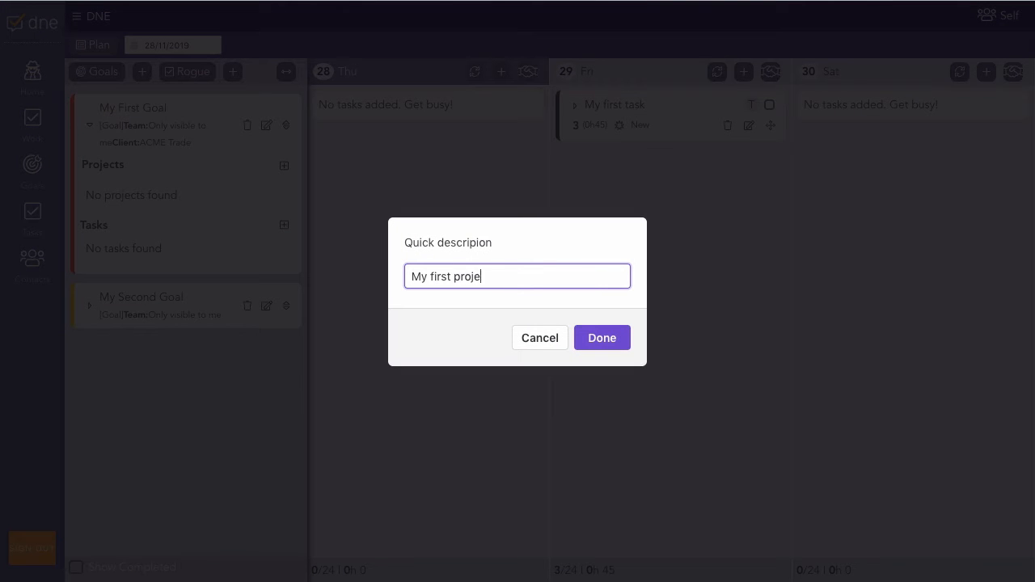
left_click(602, 338)
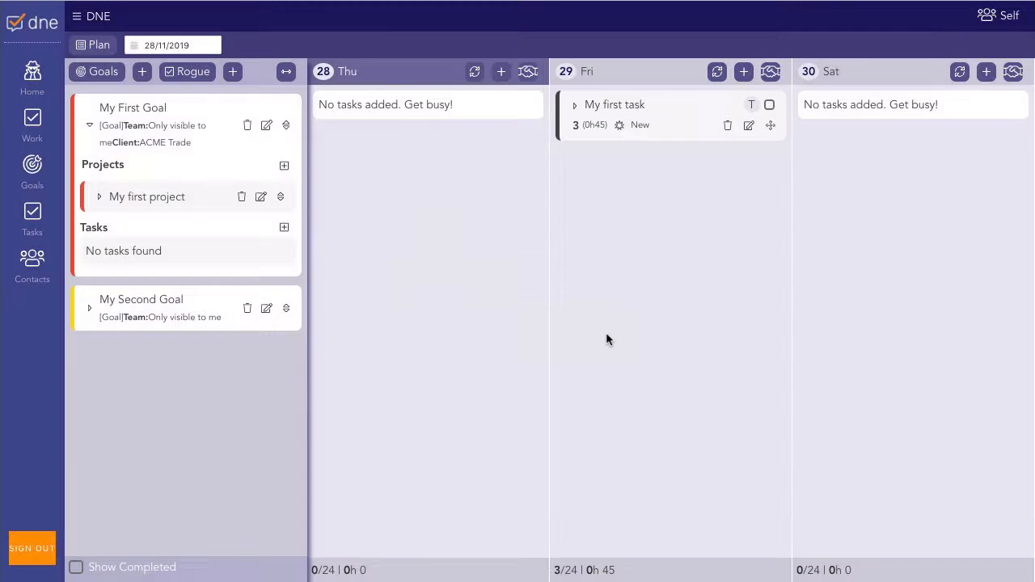
Step: Expand My first project and add two tasks to it, "My first task" and "My second task"
left_click(101, 198)
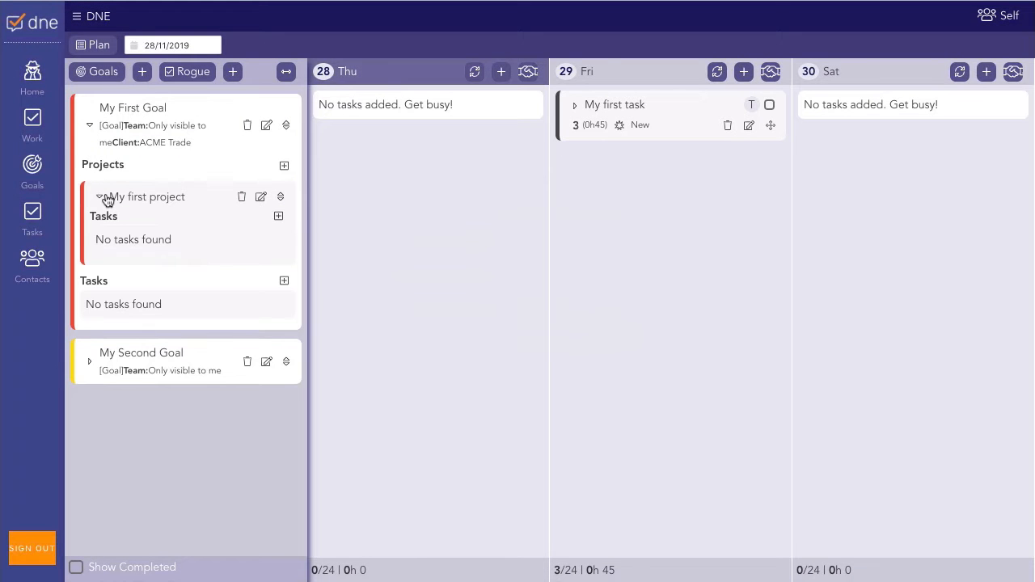
left_click(278, 217)
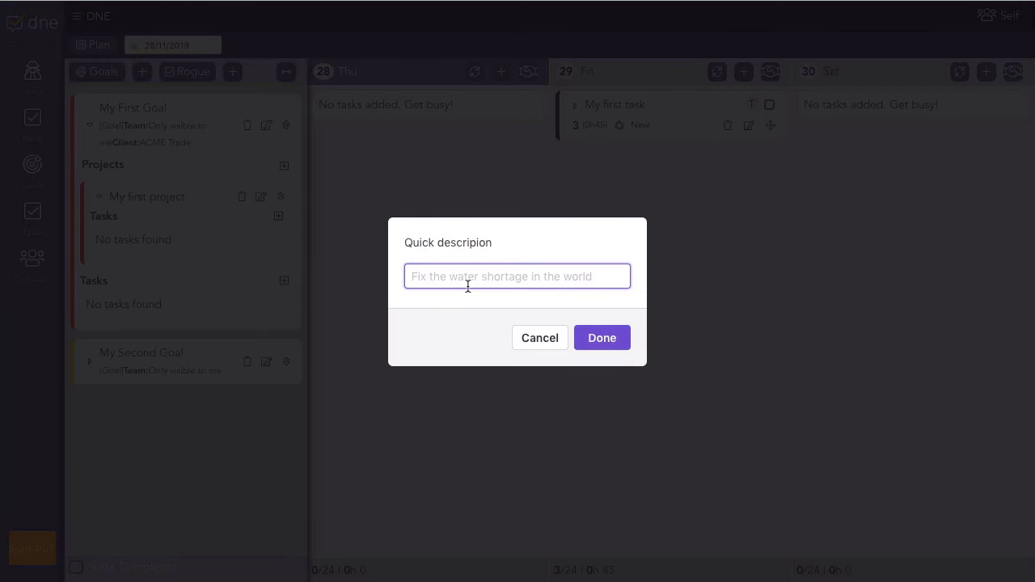
type("My first")
type("task")
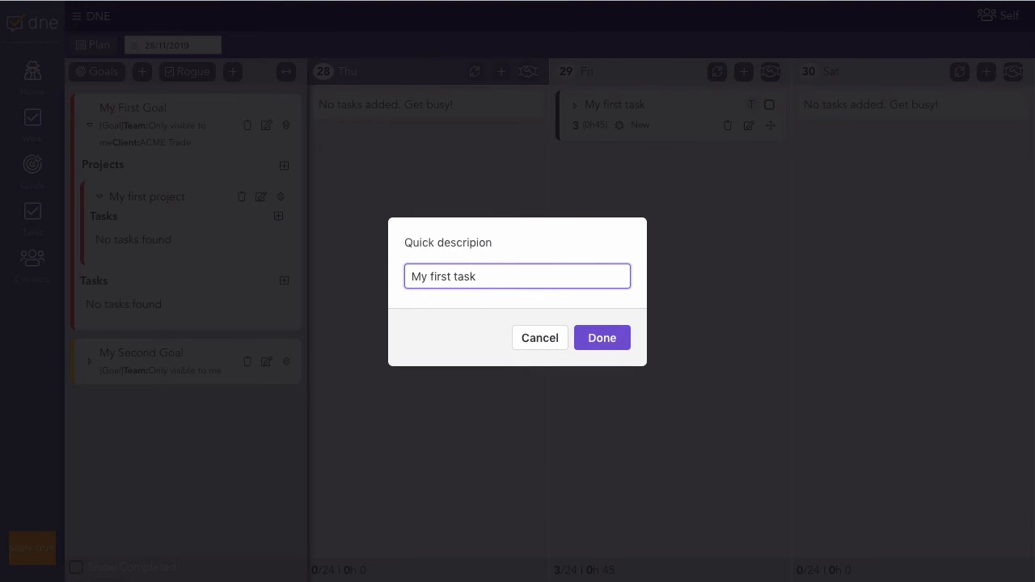
left_click(602, 338)
left_click(279, 216)
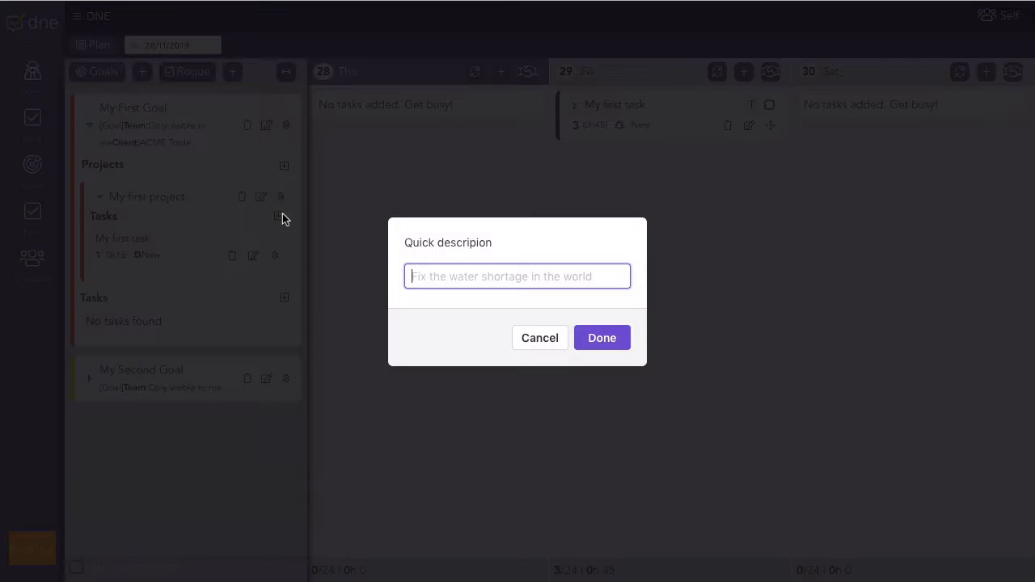
type("My second task")
left_click(589, 338)
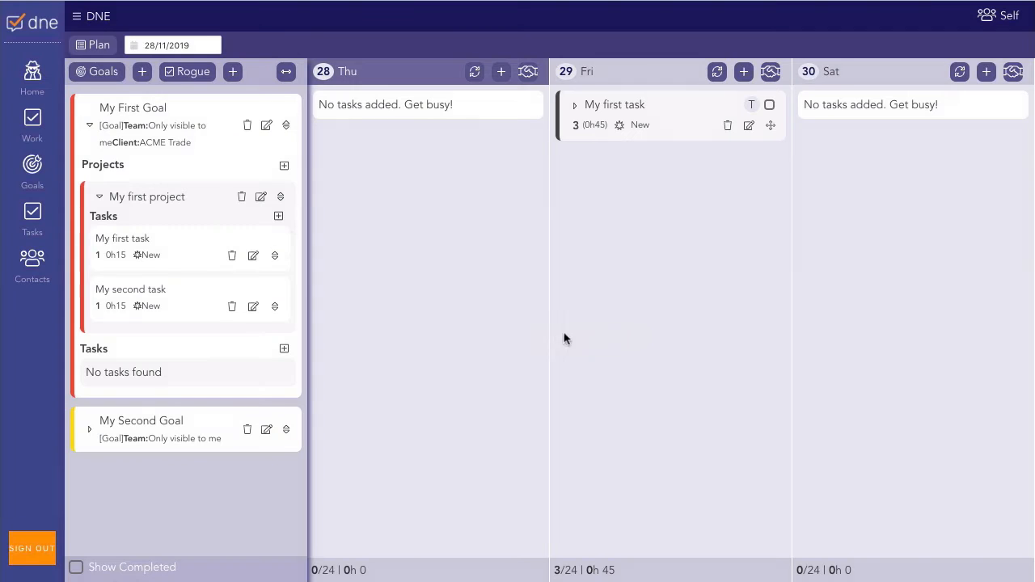
Step: Add a task "My third task" to My first project and move it above My second task
left_click(283, 218)
type("My ")
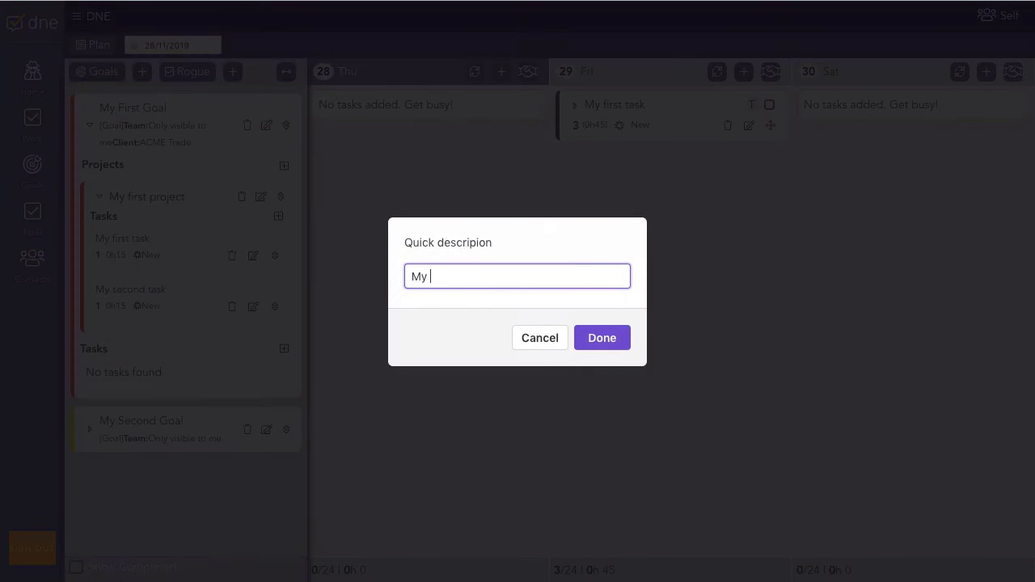
type("third task")
left_click(601, 338)
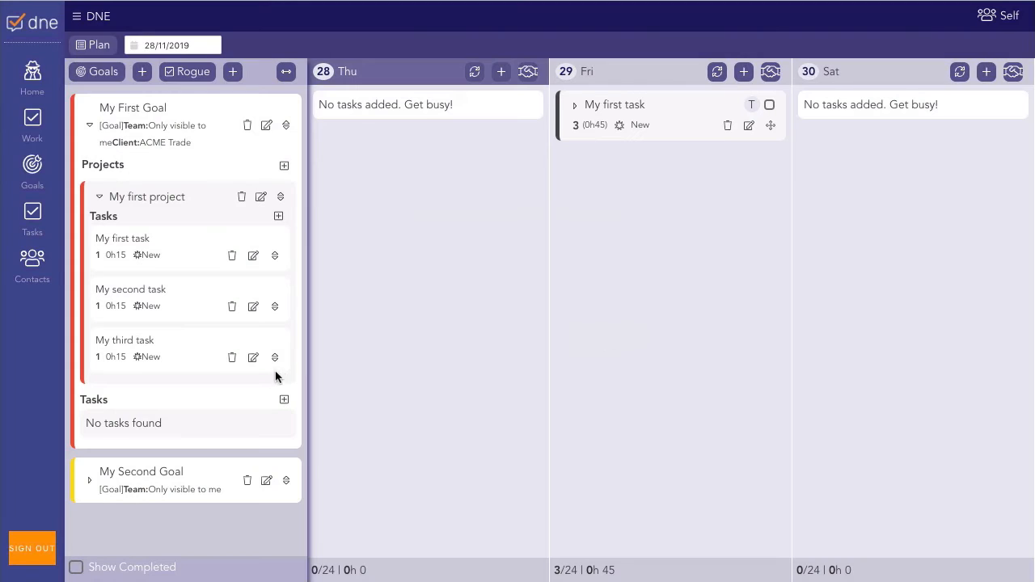
left_click_drag(278, 359, 277, 254)
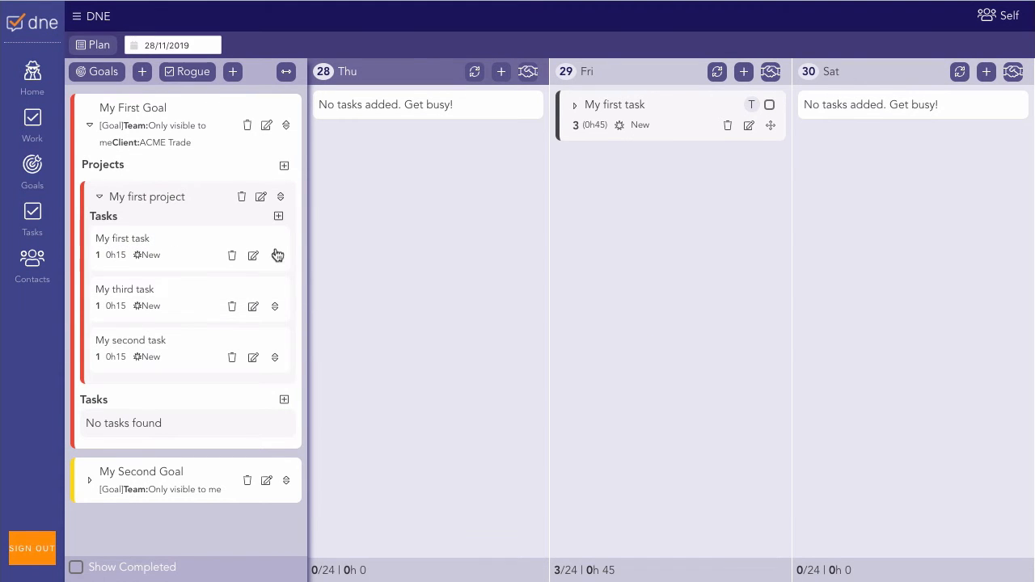
Step: Open My third task and add a step "My first step" with the default workflow and assignee
left_click(254, 307)
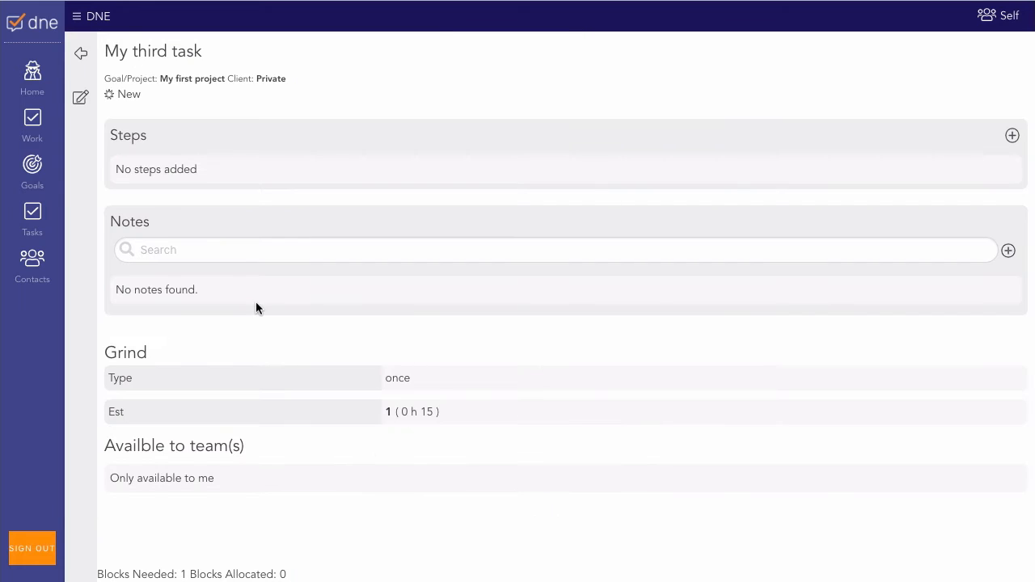
left_click(1013, 136)
left_click(374, 194)
type("My fi")
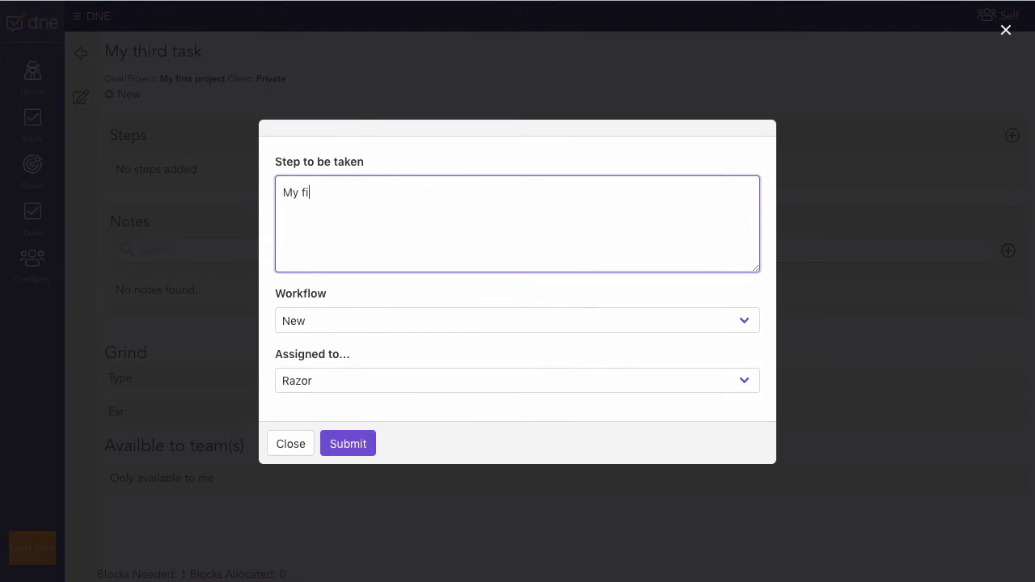
type("rst step")
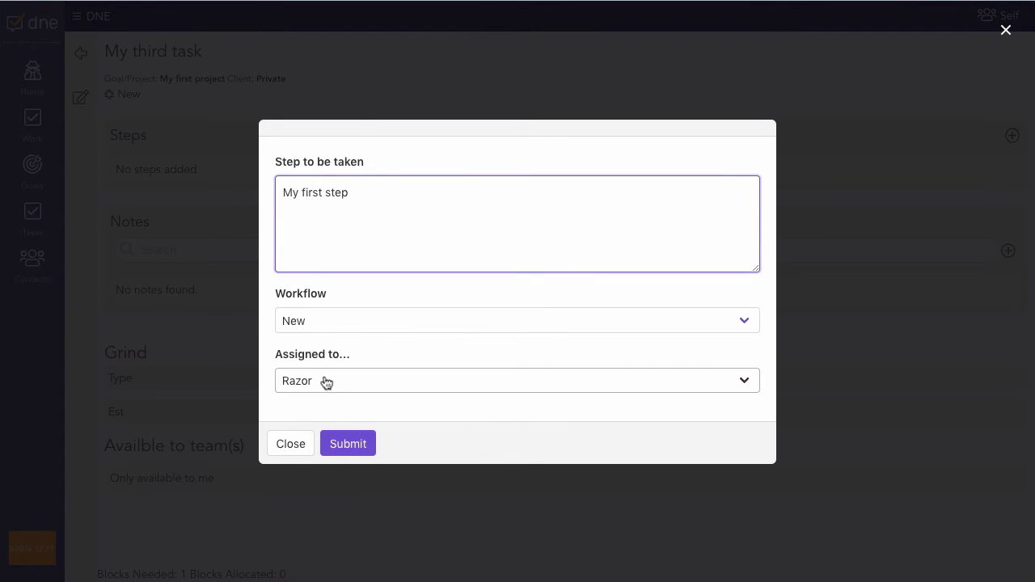
left_click(358, 441)
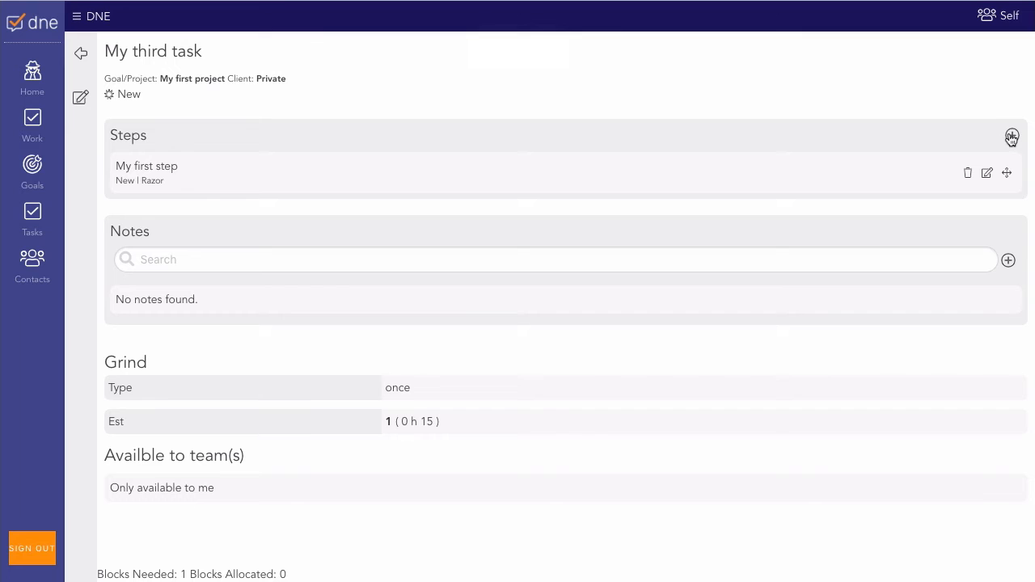
Step: Add another step "My second step" to My third task, keeping the default workflow and assignee
left_click(1011, 136)
left_click(358, 226)
type("My second")
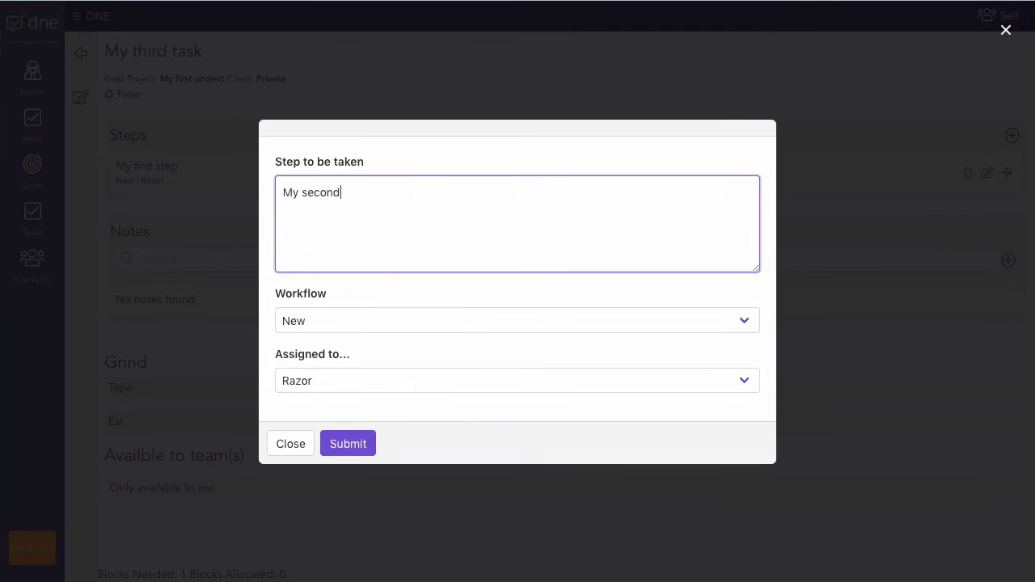
type(" step")
left_click(360, 441)
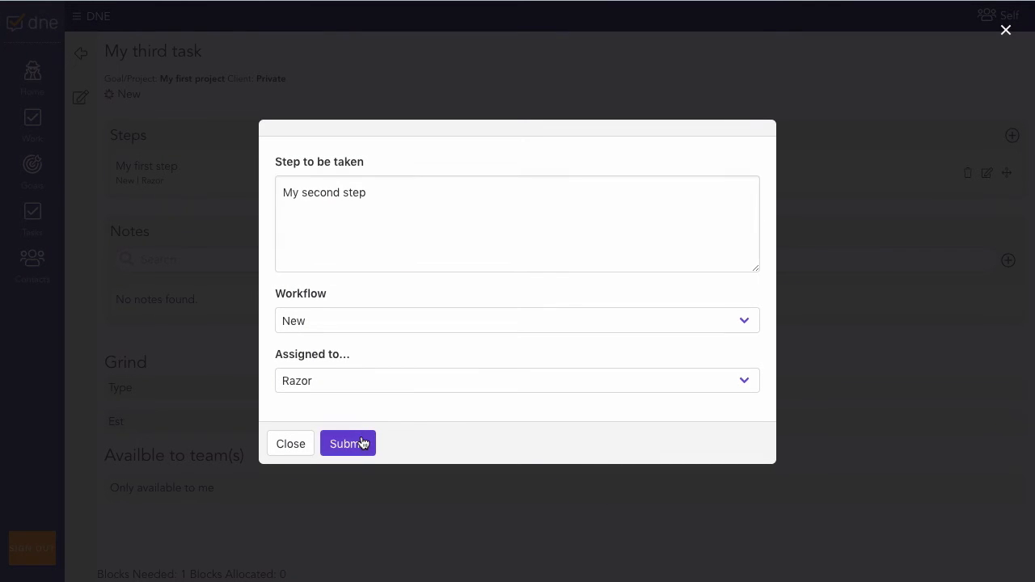
Step: Add a note reading "This is a note" to My third task, save it and close the note editor
left_click(1008, 308)
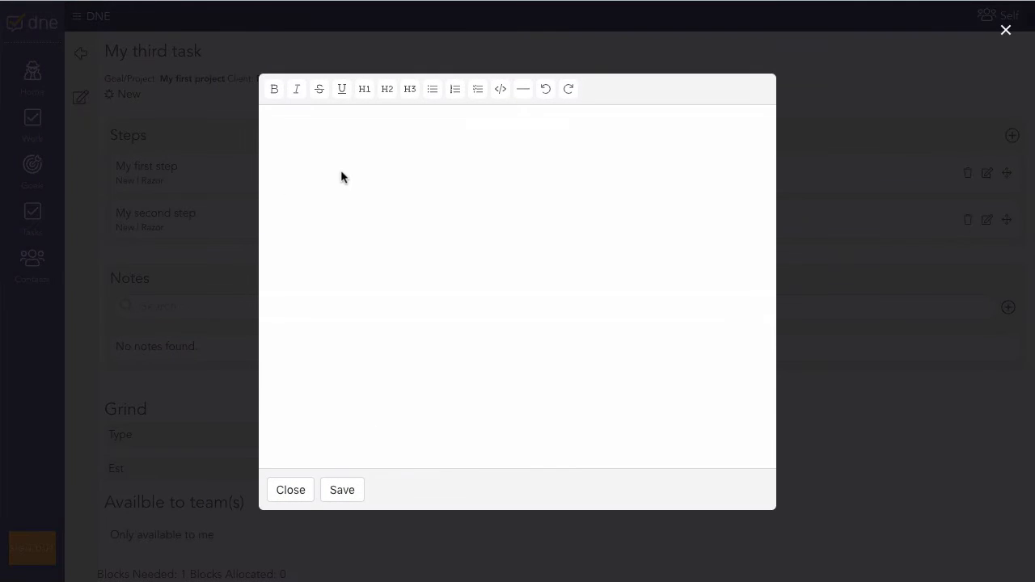
type("This is a note")
left_click(342, 490)
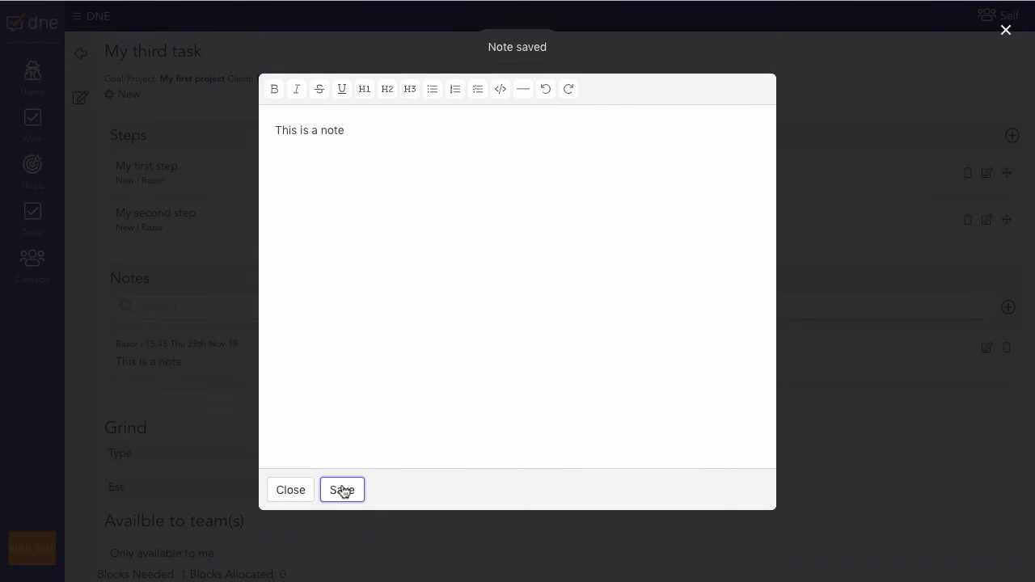
left_click(293, 490)
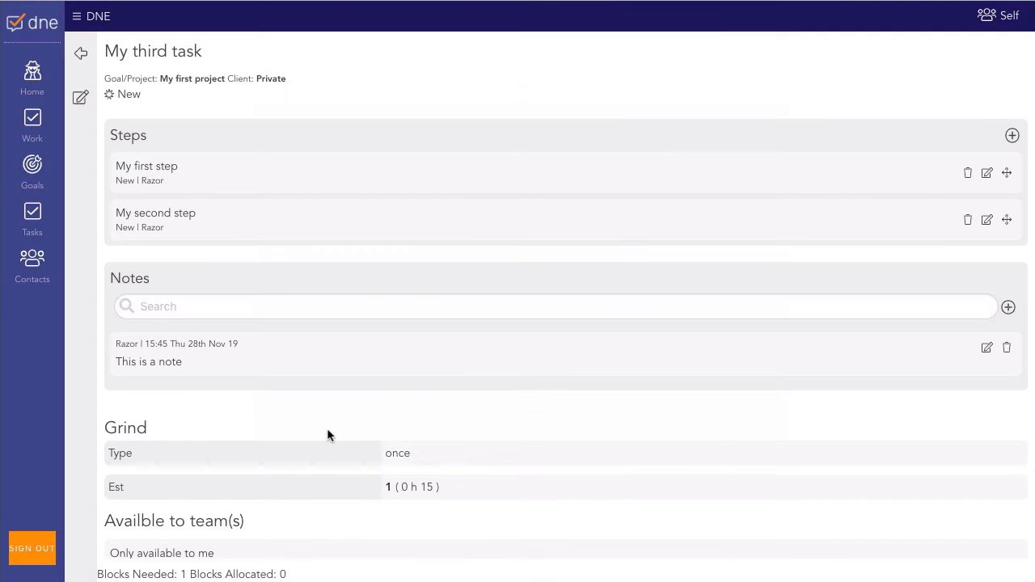
Step: Return to the planner and schedule My third task on both Thursday 28 and Saturday 30
left_click(84, 55)
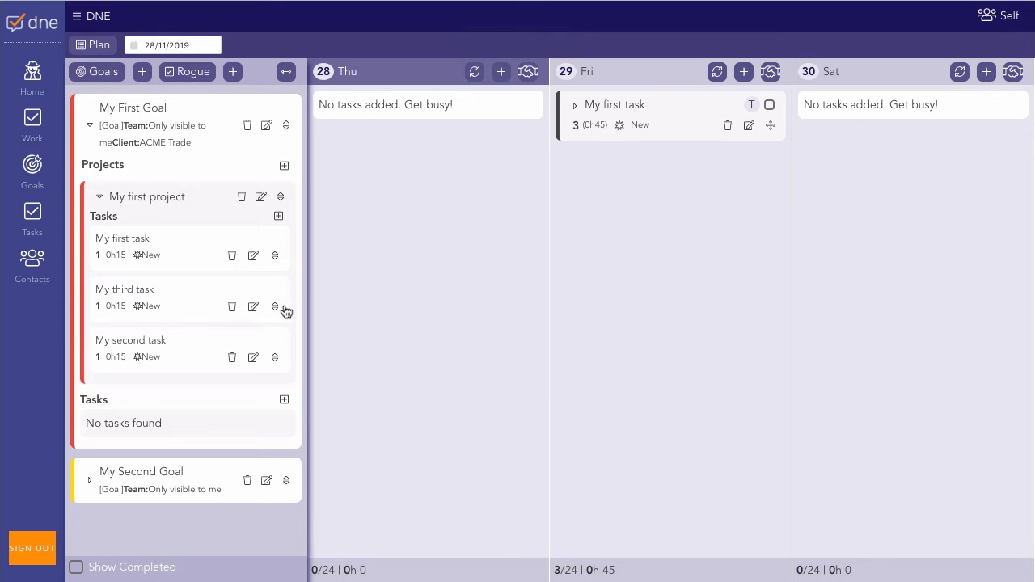
left_click_drag(276, 309, 521, 188)
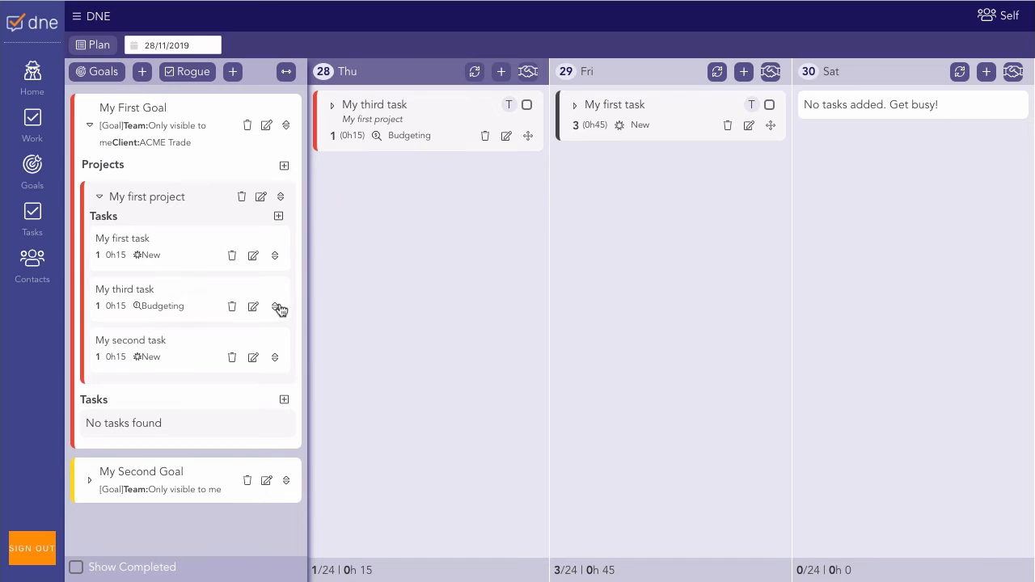
left_click_drag(278, 305, 926, 356)
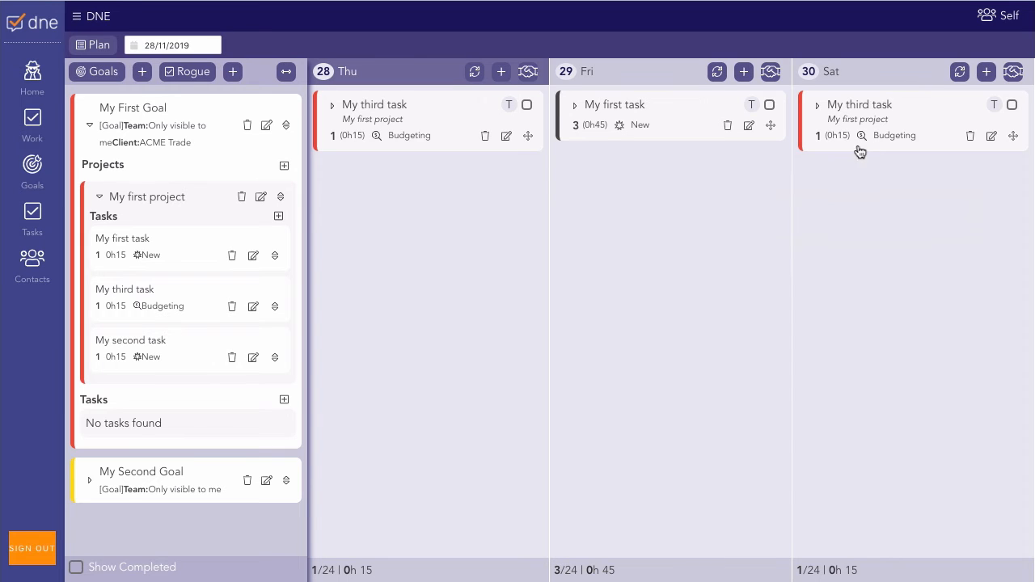
Step: Set My third task's status to Awaiting Allocation on Thursday 28 and delete its Saturday 30 entry
left_click(378, 140)
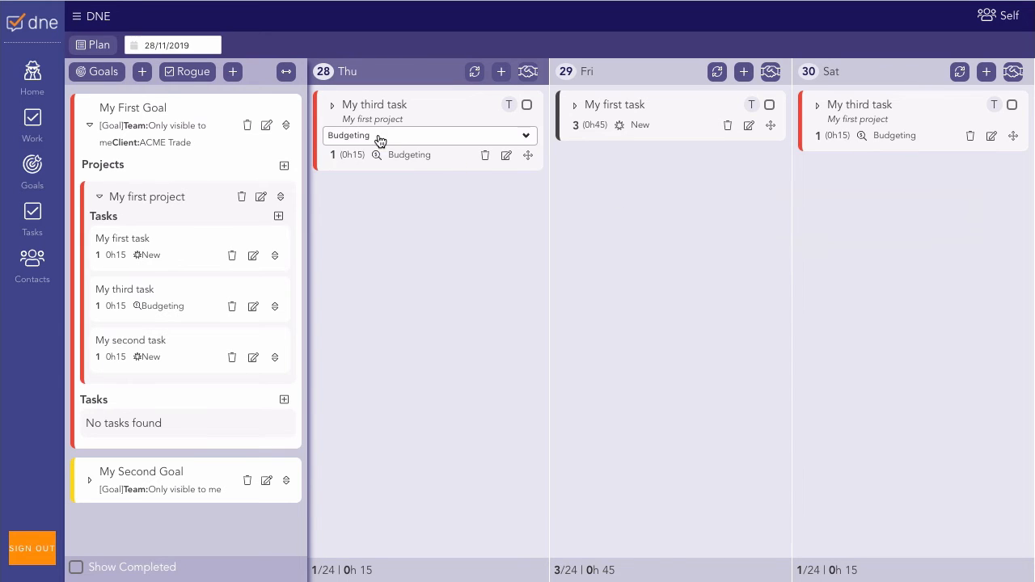
left_click(378, 135)
left_click(377, 156)
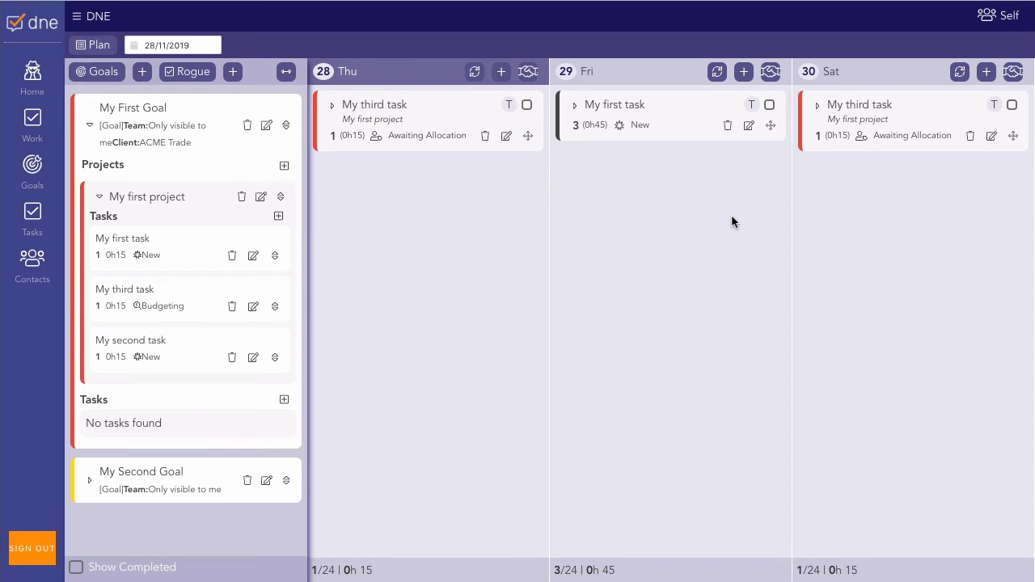
left_click(970, 137)
left_click(668, 353)
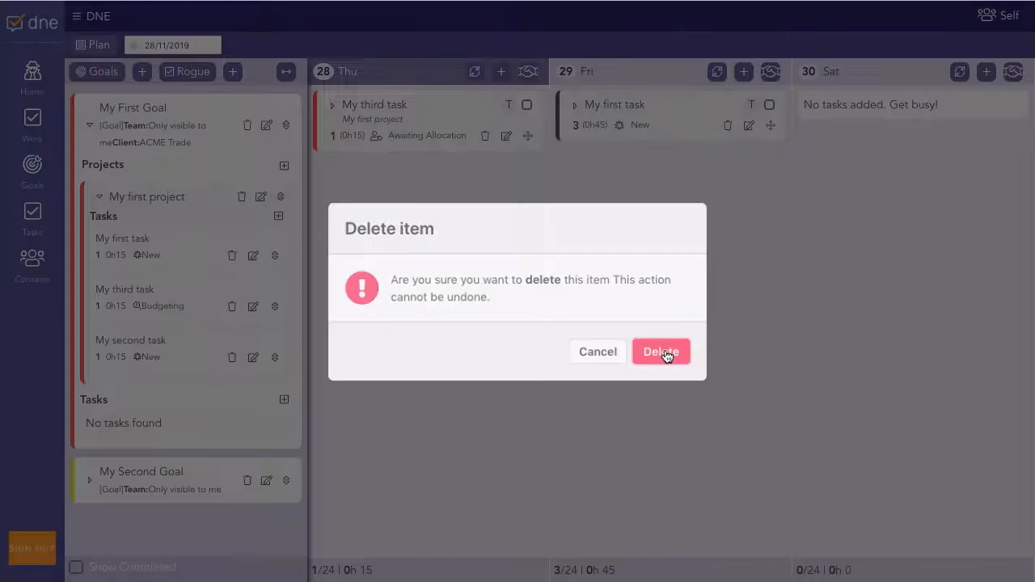
Step: Collapse My first project in the goals list, schedule it on Friday 29 and expand its task list there
left_click(100, 197)
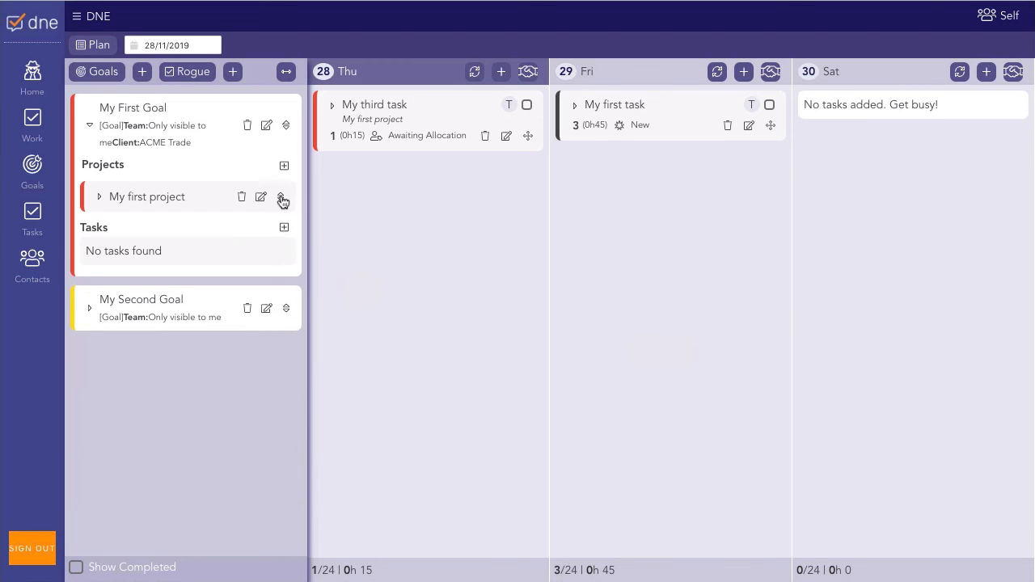
left_click_drag(282, 198, 757, 212)
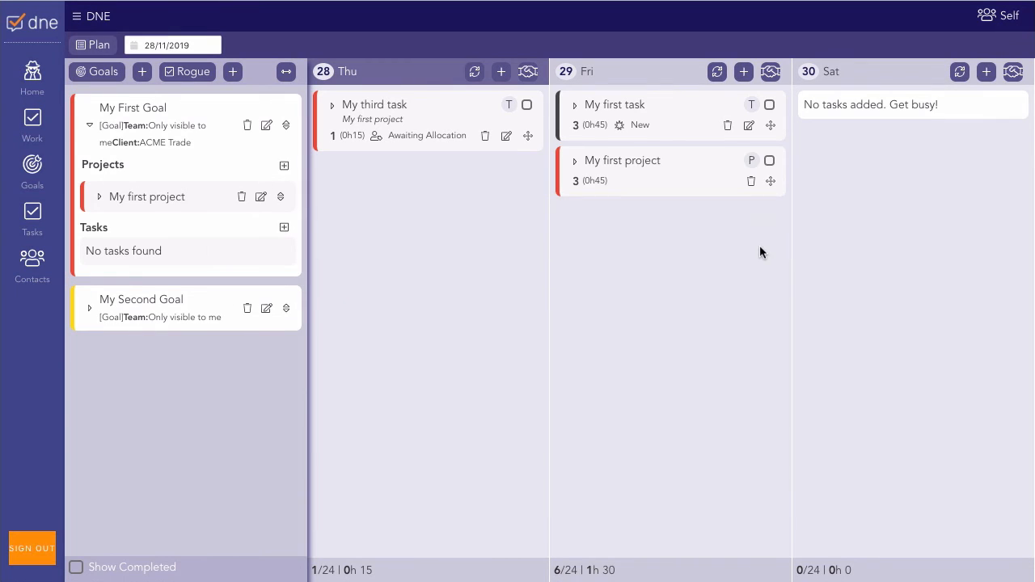
left_click(575, 161)
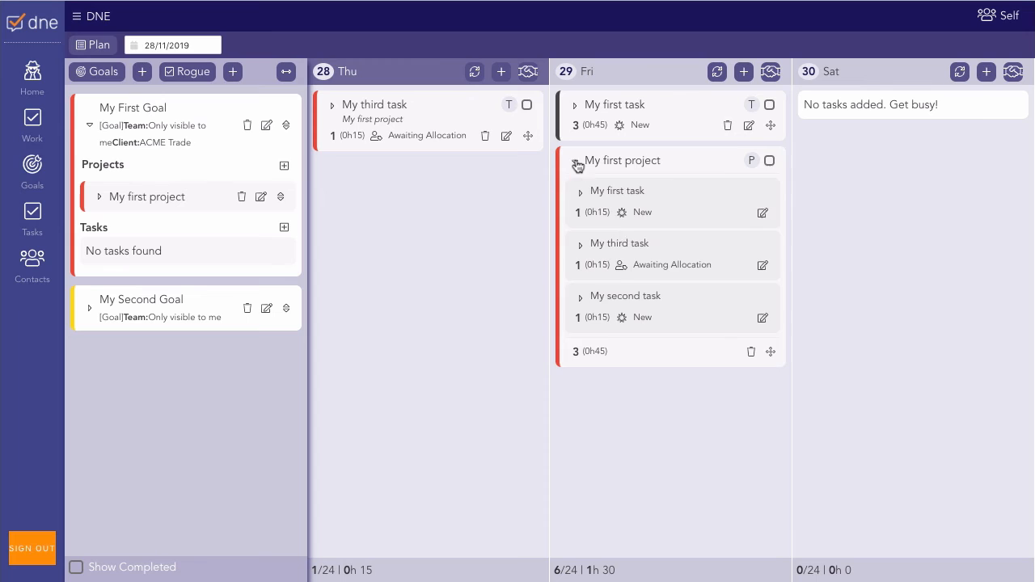
Step: Set My third task's status to Ready within My first project on Friday 29
left_click(623, 266)
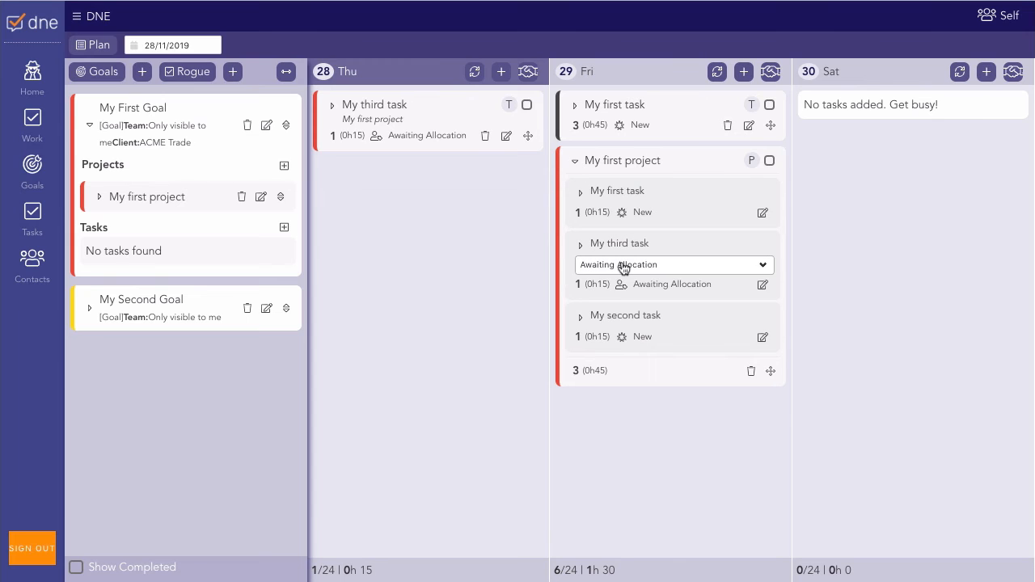
left_click(620, 262)
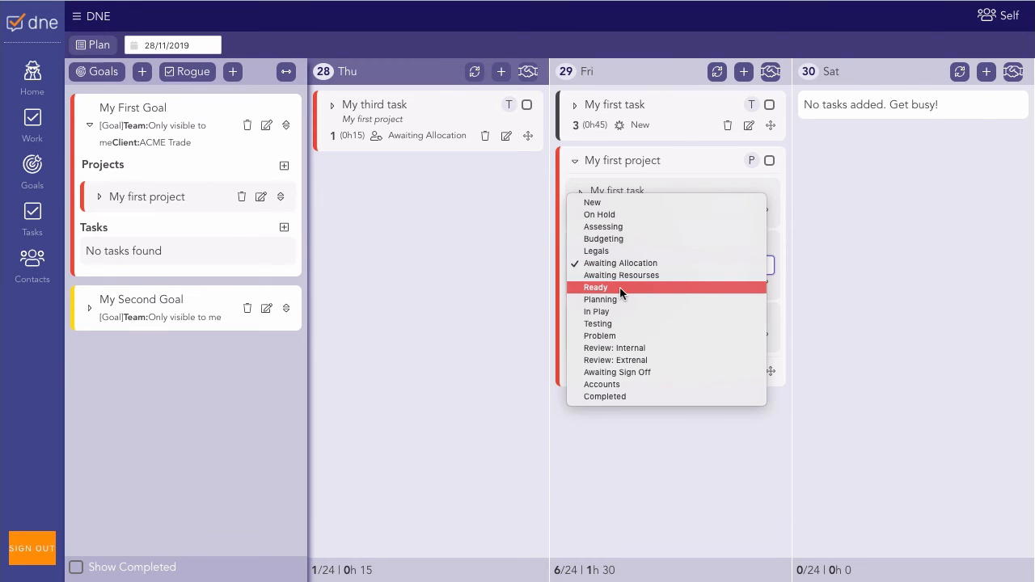
left_click(620, 288)
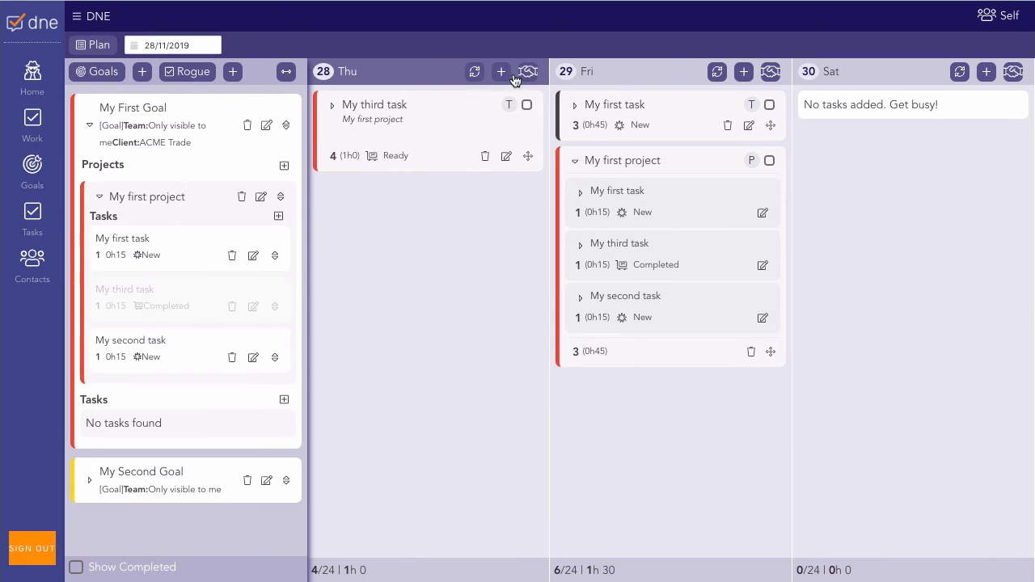
Step: Start a meeting on Thursday 28 described as "Meeting about stuff" and add ACME Trade as an attendee
left_click(530, 72)
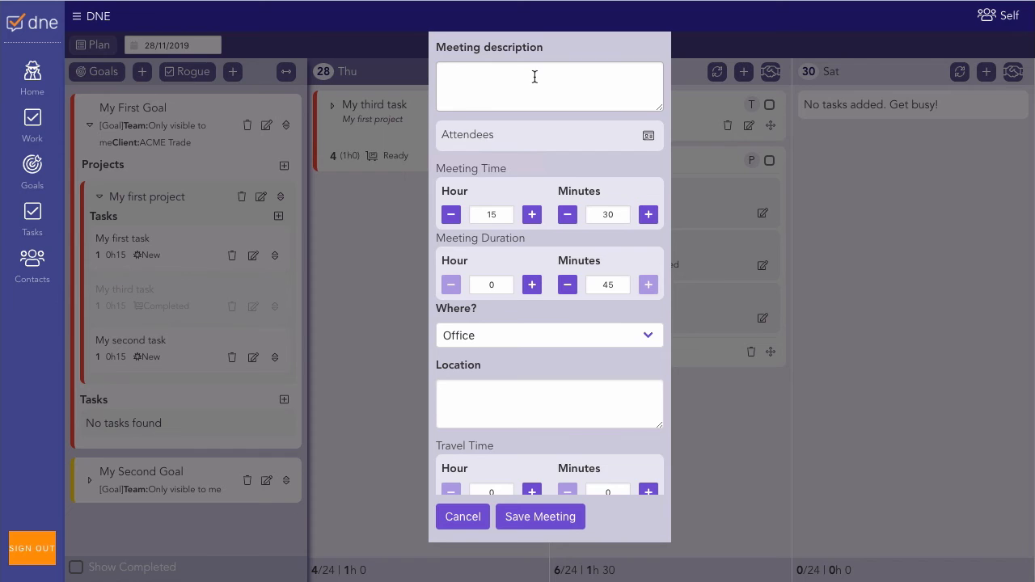
left_click(497, 78)
type("Meeting a")
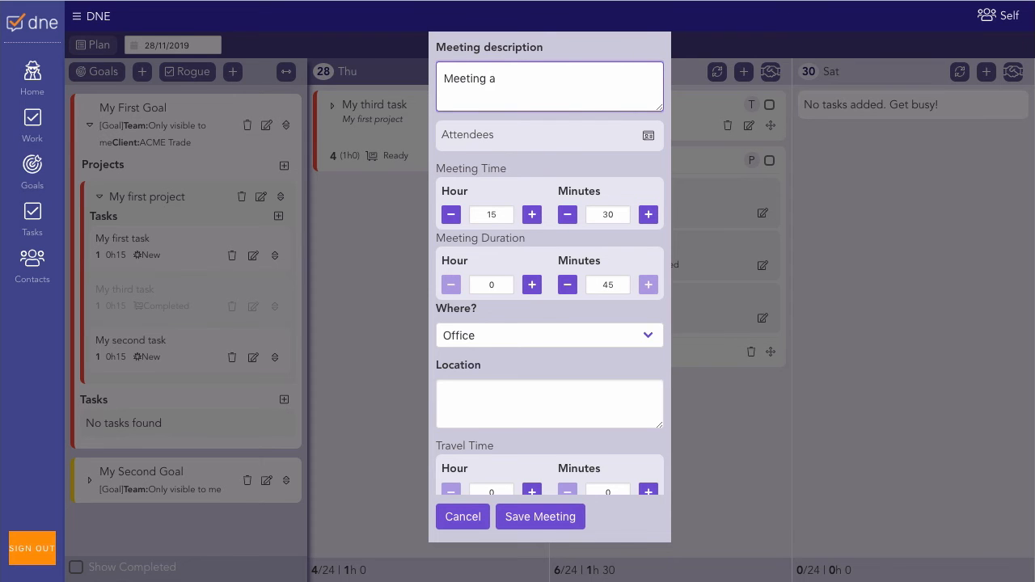
type("bout stuff")
left_click(648, 136)
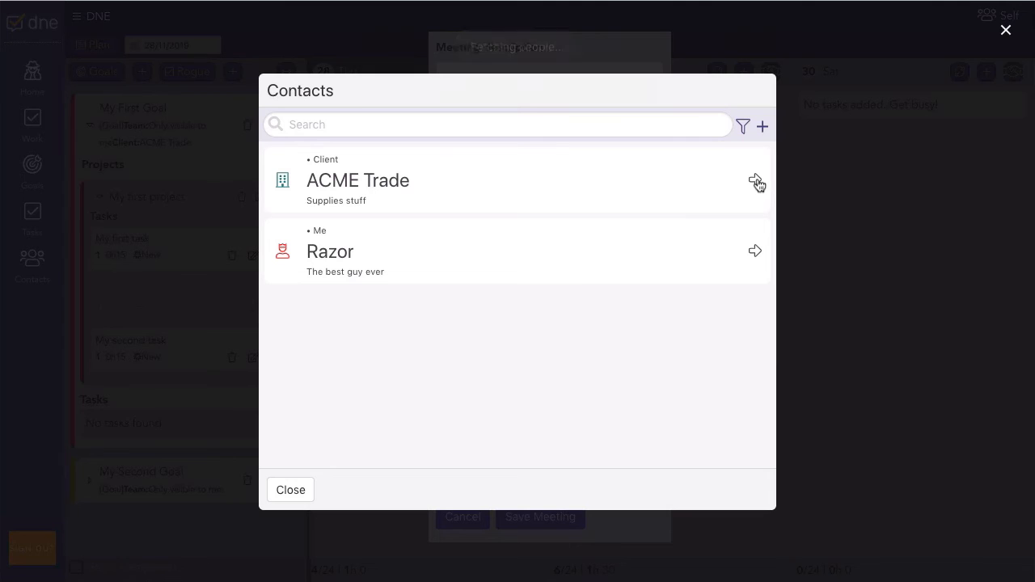
left_click(756, 181)
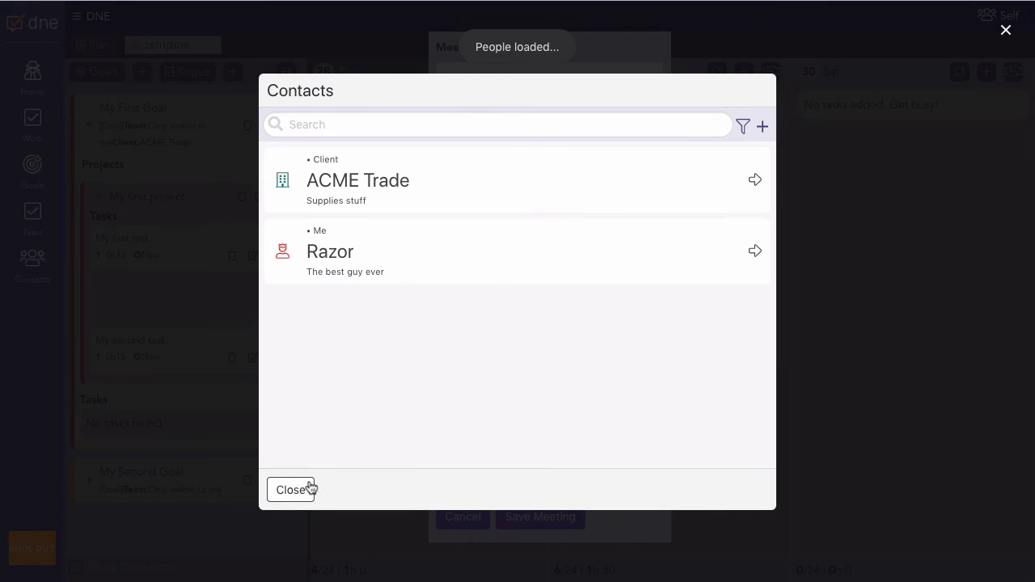
left_click(308, 489)
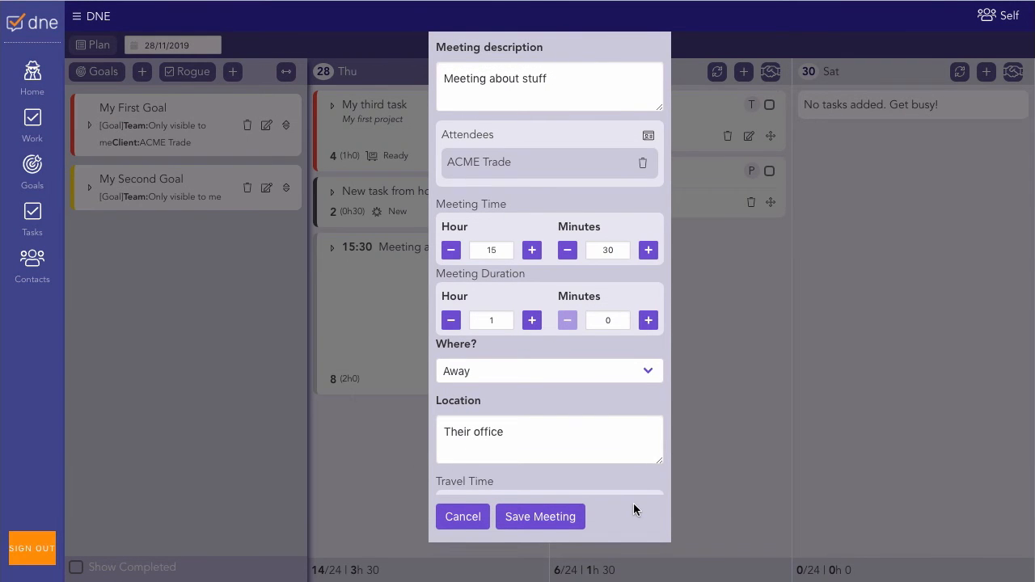
Step: Examine the new contact form available from the meeting's attendee picker
left_click(648, 136)
left_click(764, 127)
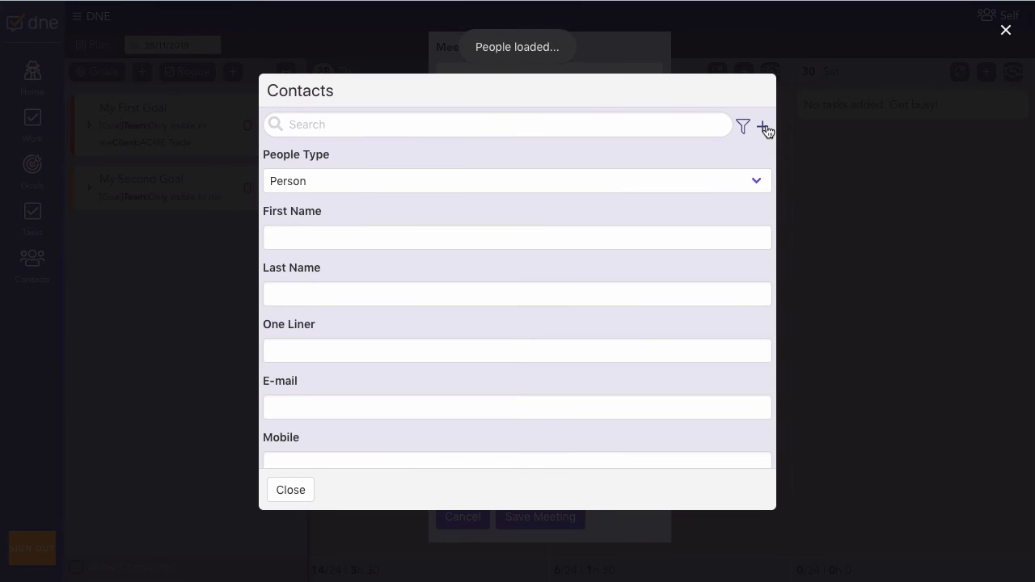
scroll(618, 339, "down", 2)
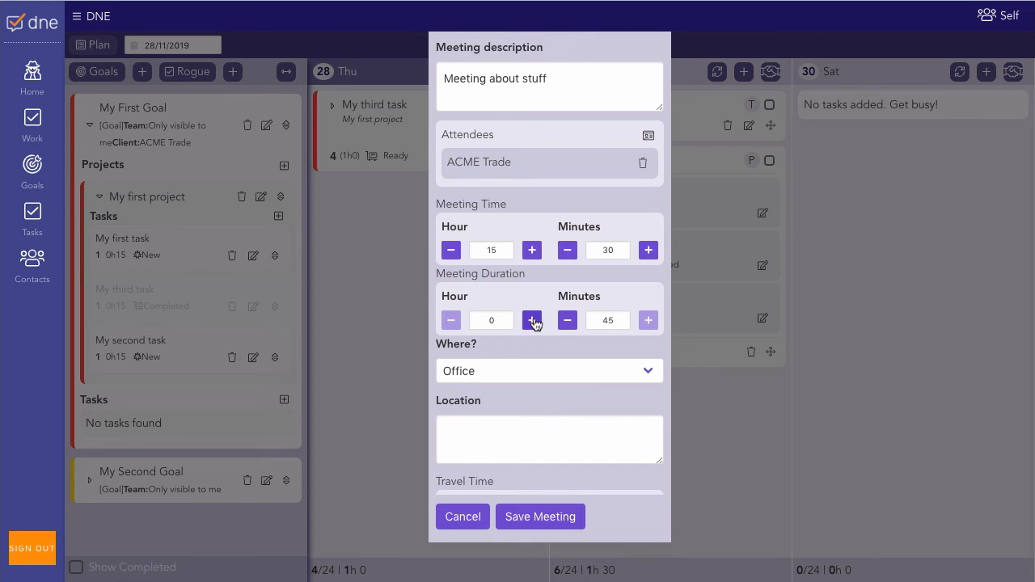
Step: Set the meeting's duration to 1 hour 0 minutes and its venue type to Away
left_click(533, 321)
left_click(567, 320)
left_click(568, 320)
left_click(567, 320)
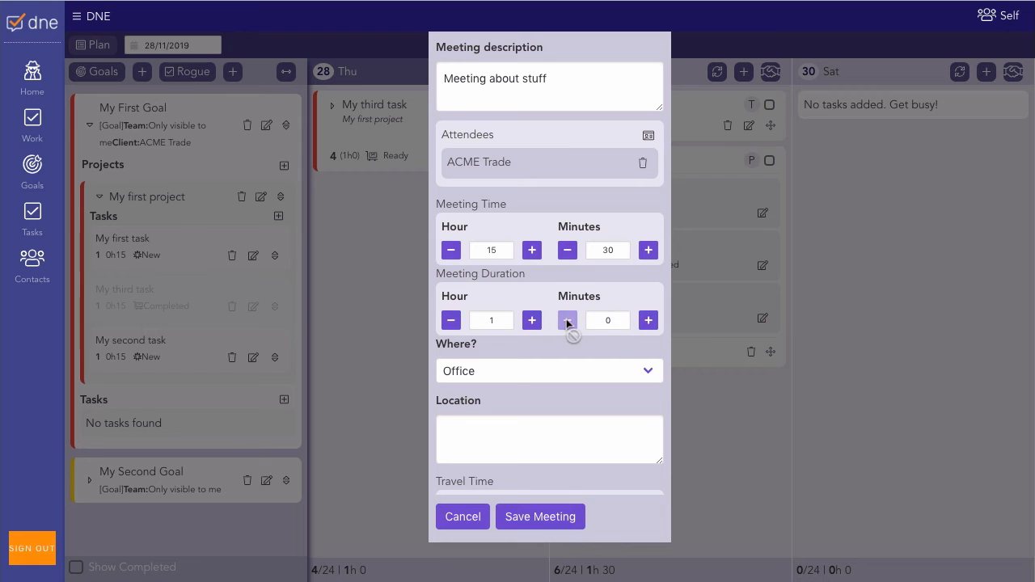
left_click(513, 371)
left_click(489, 437)
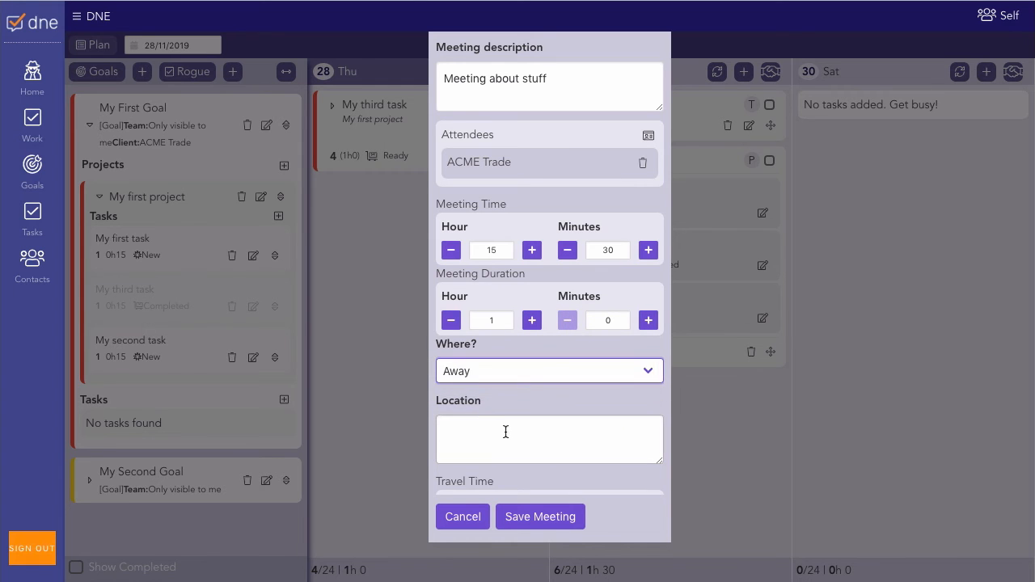
Step: Enter "Their office" as the meeting location, set 1 hour of travel time, keep no goal selected and save the meeting
scroll(506, 432, "down", 3)
left_click(477, 296)
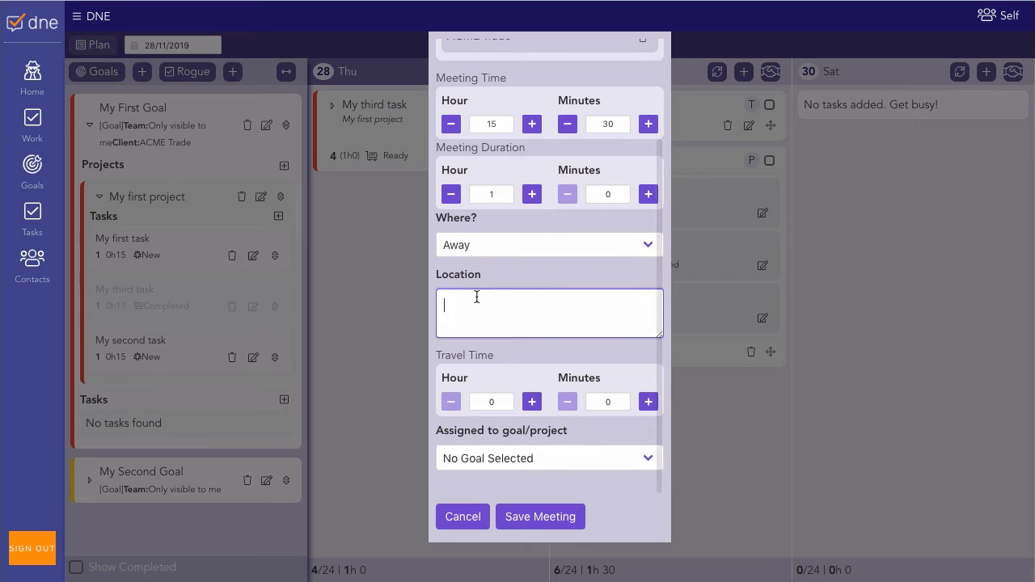
type("Their office")
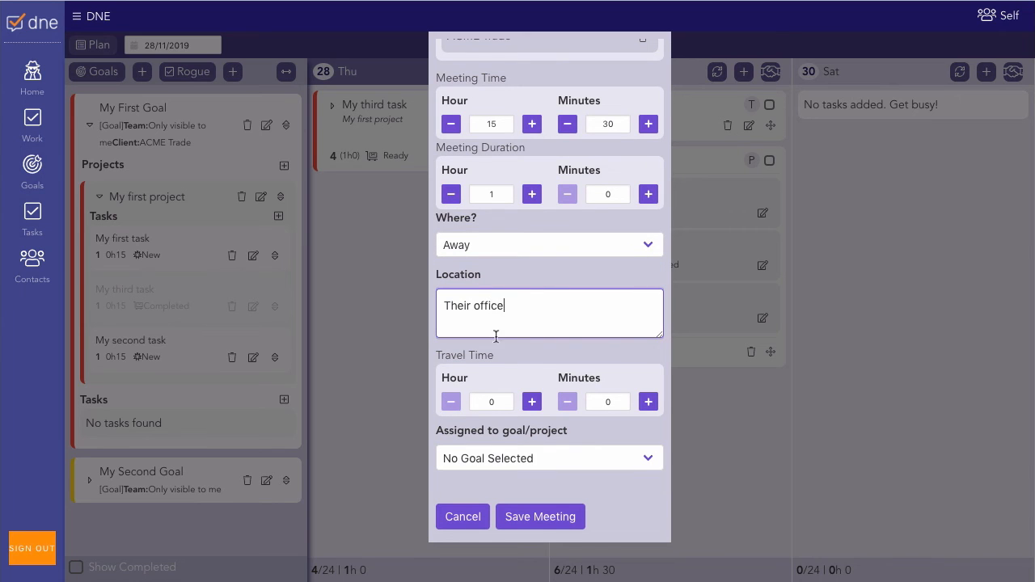
left_click(531, 402)
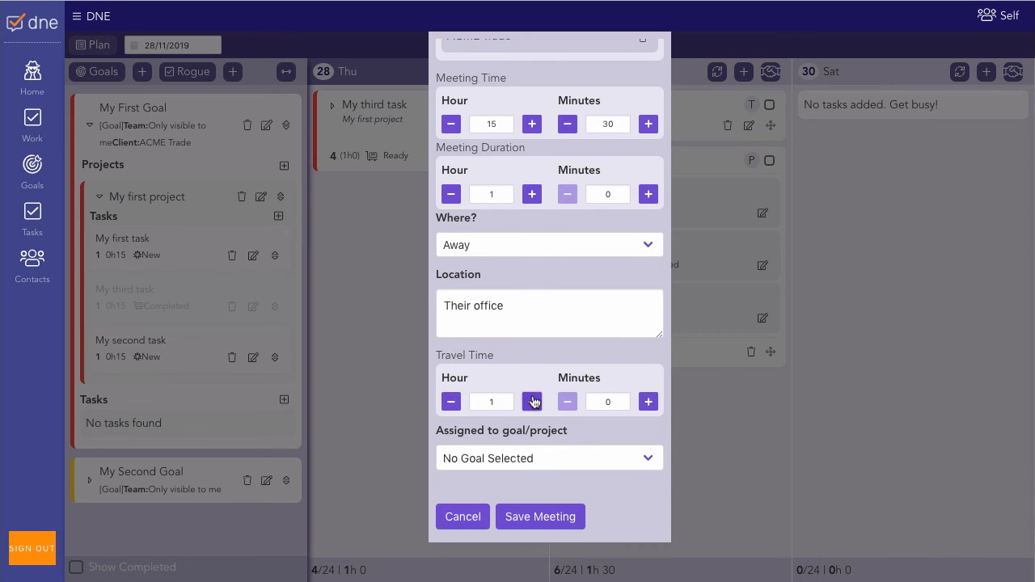
left_click(524, 459)
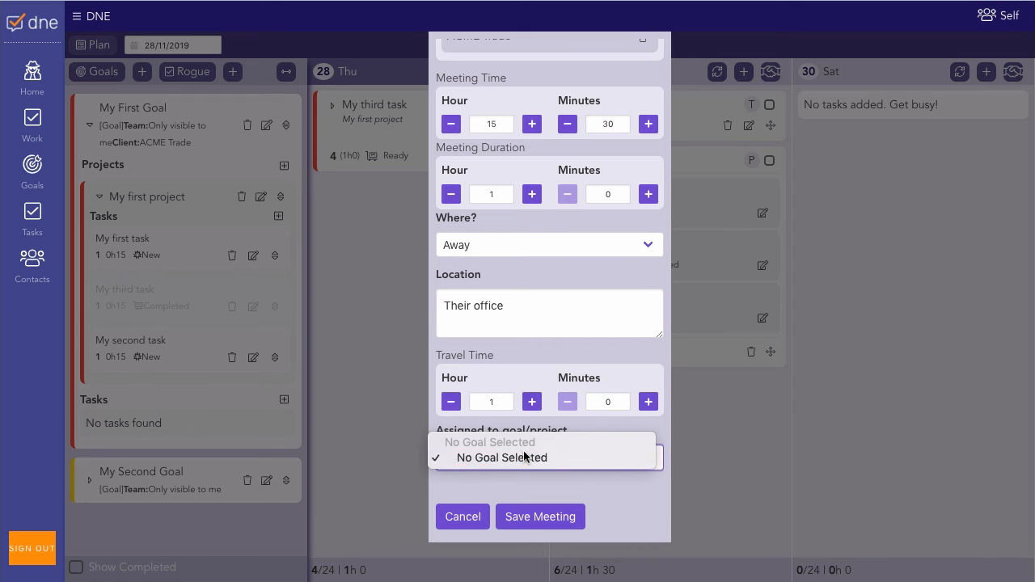
left_click(524, 458)
left_click(539, 519)
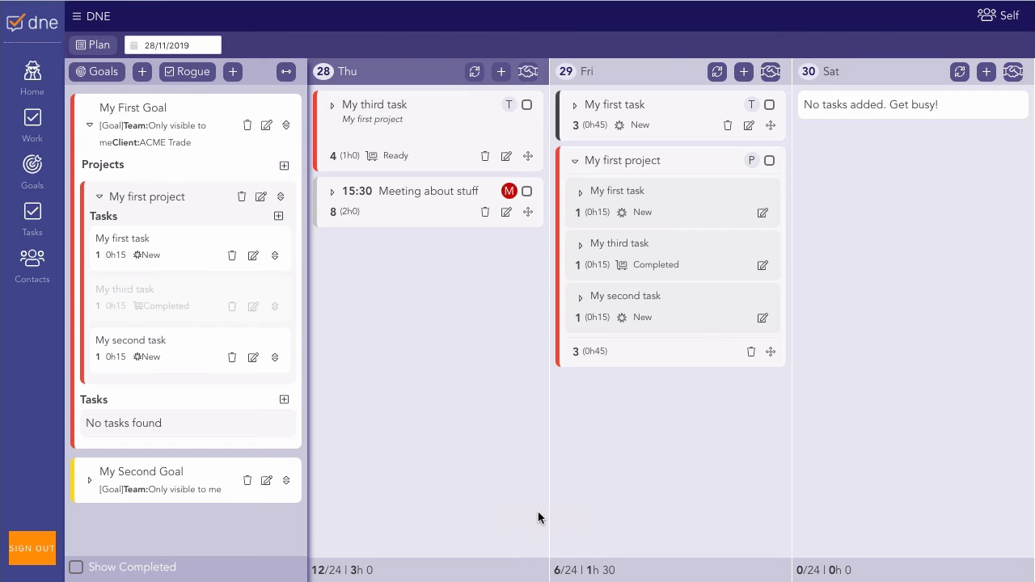
Step: Refresh the Thursday 28 schedule and check the day's block and hour totals
left_click(475, 73)
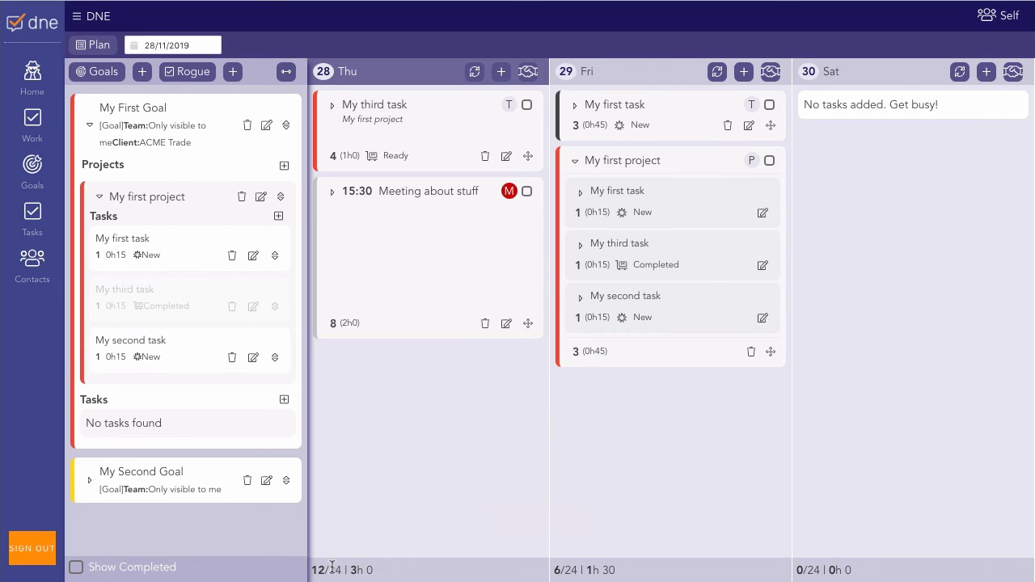
left_click_drag(316, 566, 404, 576)
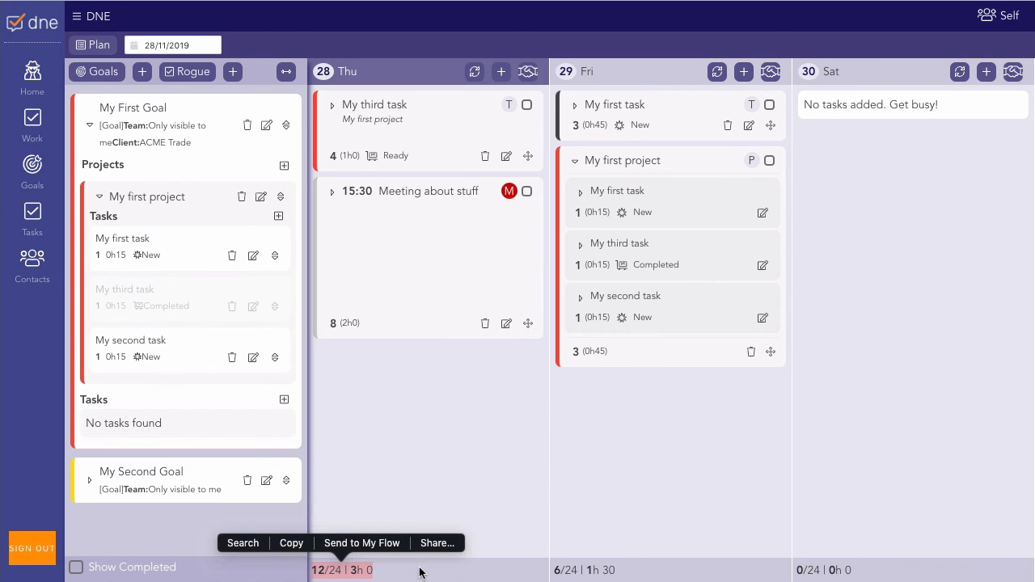
Step: From the Home page, add a task "New task from home" to Thursday 28 with a 30-minute estimate
left_click(35, 74)
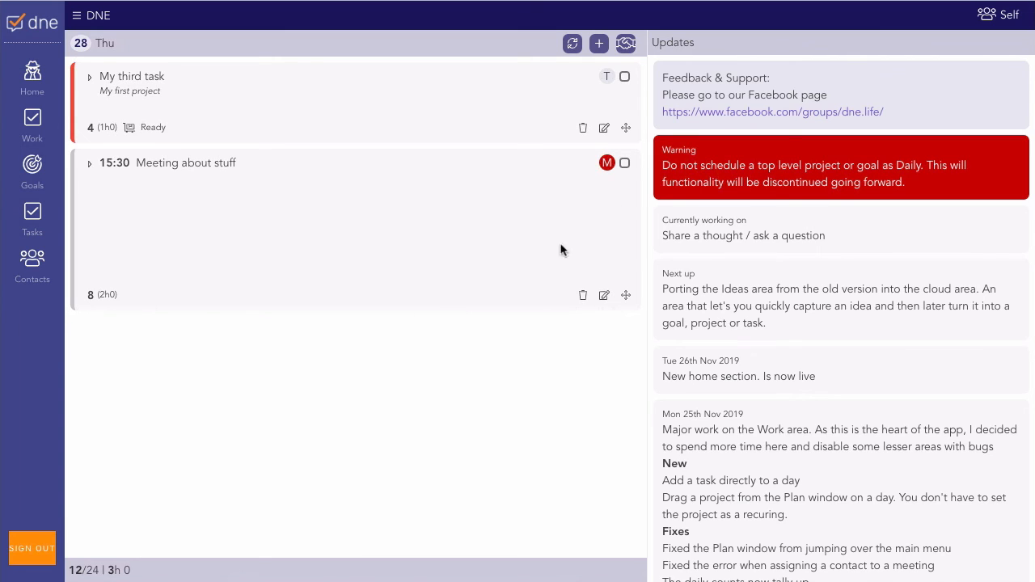
left_click(599, 45)
left_click(518, 47)
type("New task")
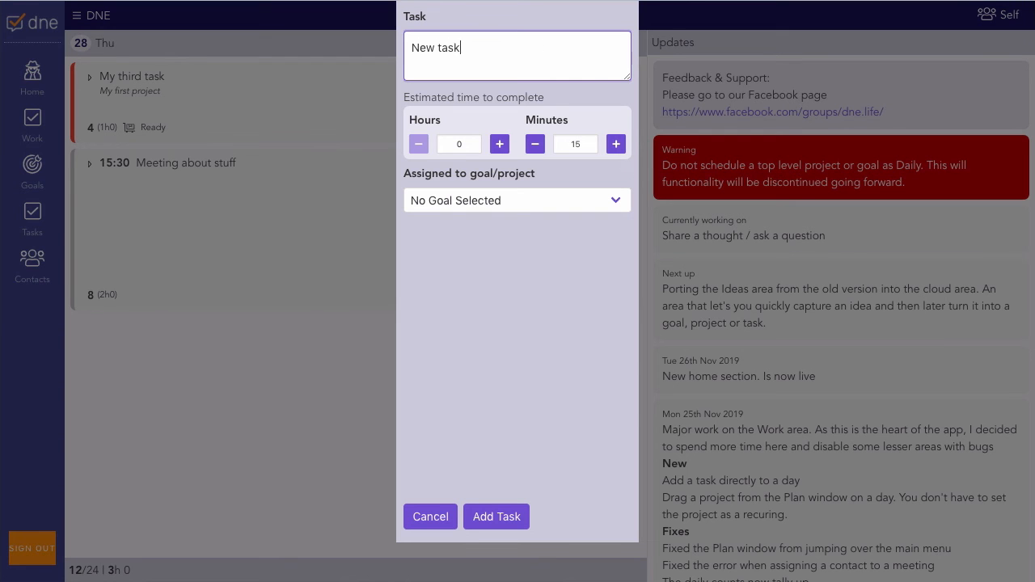
type(" from home")
left_click(615, 143)
left_click(493, 516)
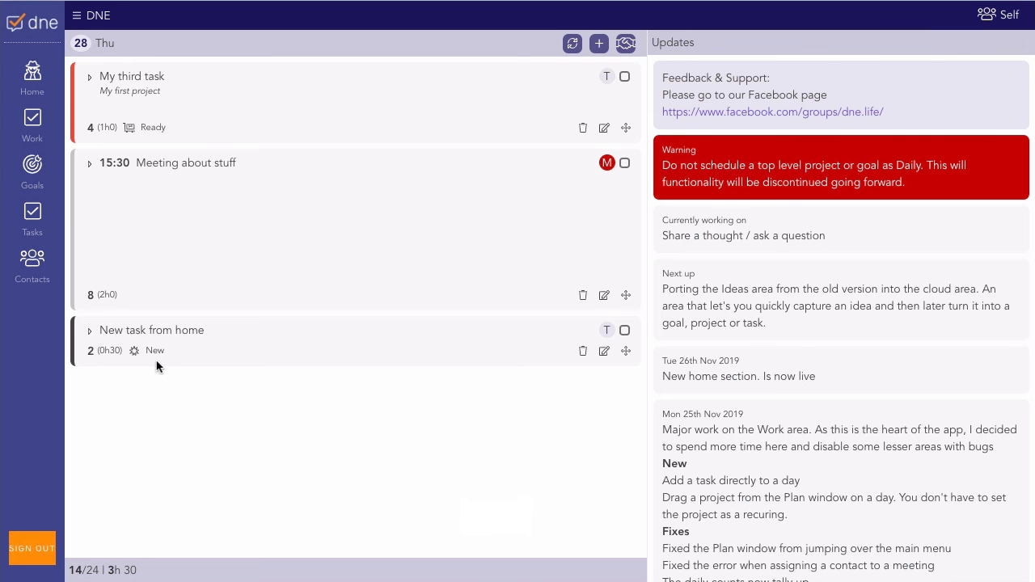
Step: View the details of New task from home and of Meeting about stuff, leaving each without edits
left_click(604, 351)
left_click(16, 23)
left_click(604, 295)
left_click(429, 513)
Step: Move New task from home above Meeting about stuff in Thursday 28's list
left_click_drag(624, 359, 622, 211)
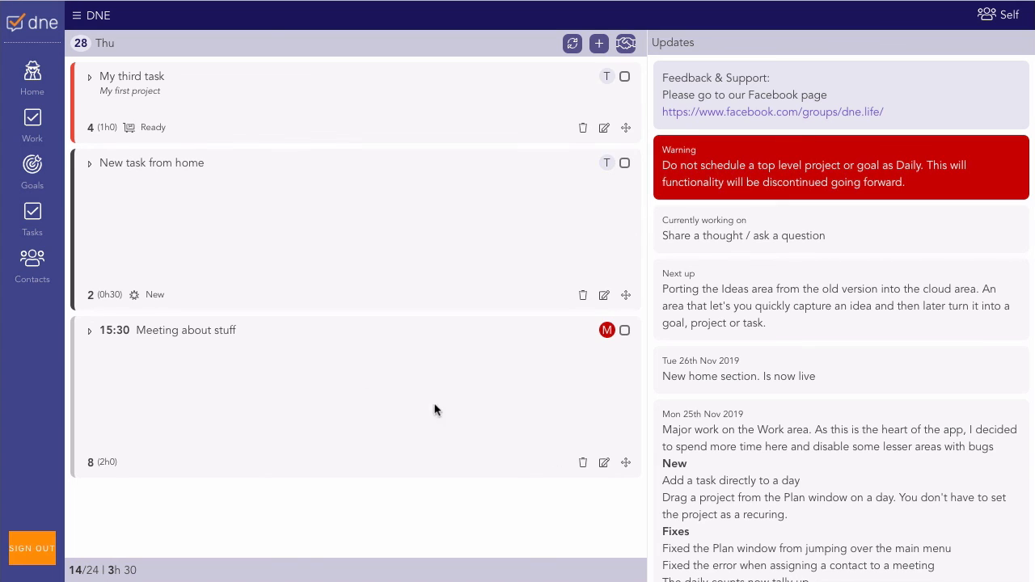
Step: Open the Tasks page and view the tasks for My first project, My Second Goal and All Goals
left_click(45, 214)
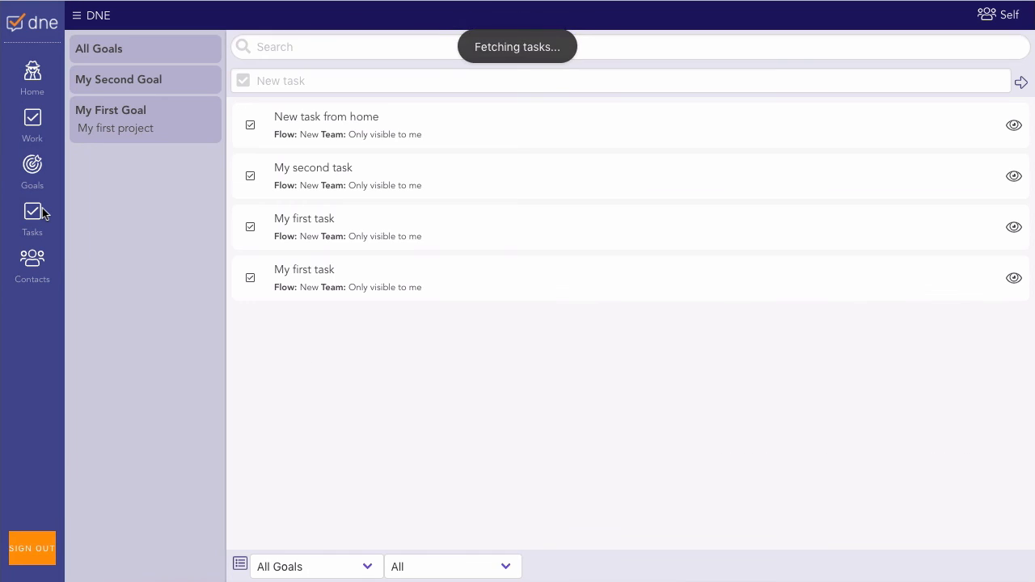
left_click(132, 131)
left_click(129, 79)
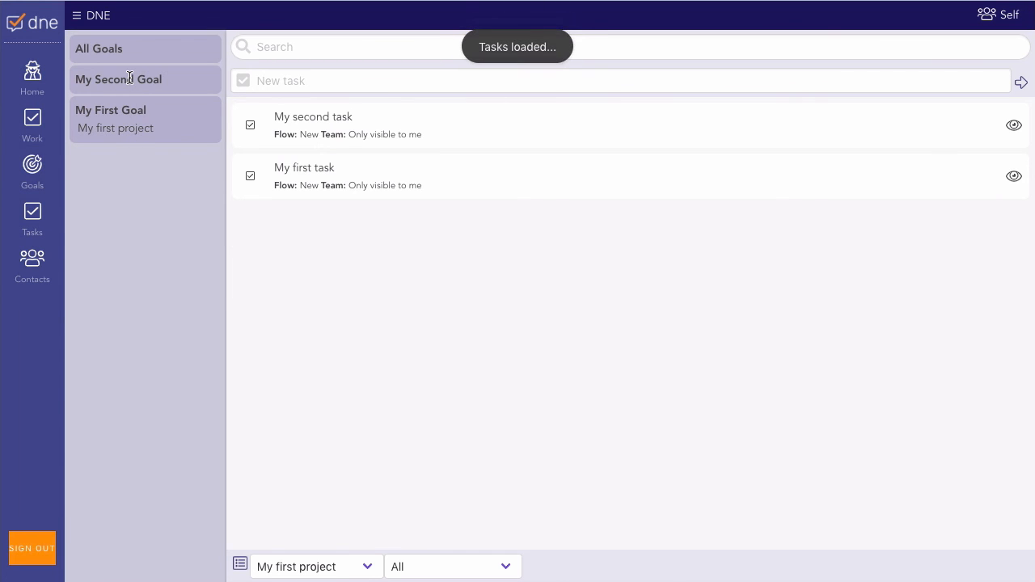
left_click(127, 49)
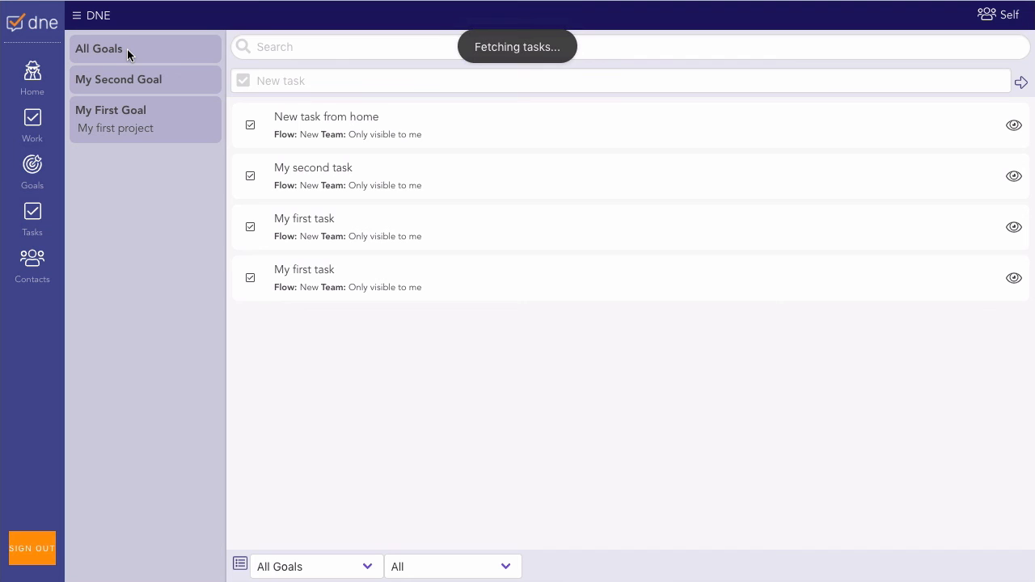
Step: Keep the task status filter on All, and on the Goals page expand My First Goal and My first project to view their tasks
left_click(443, 564)
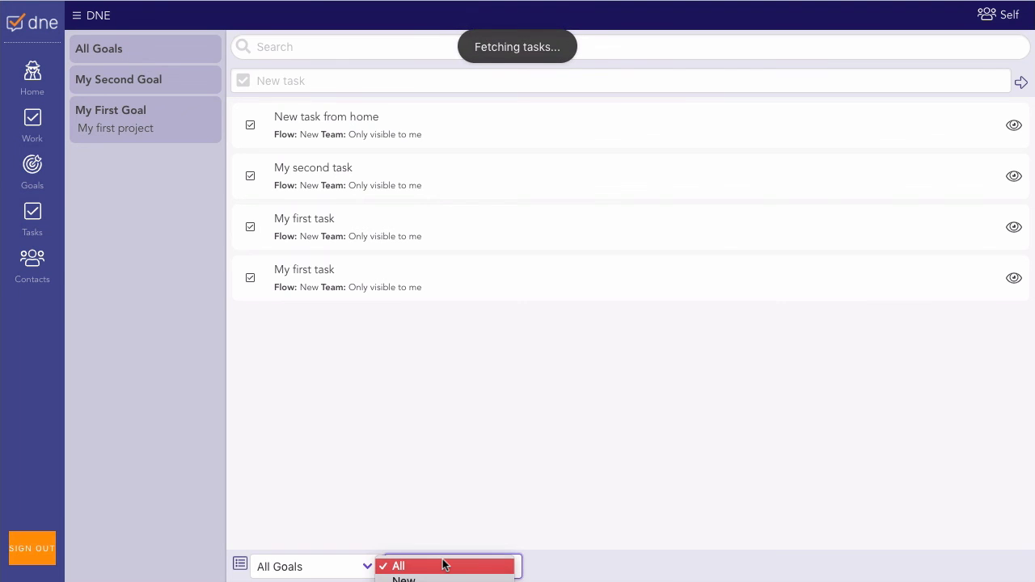
left_click(446, 563)
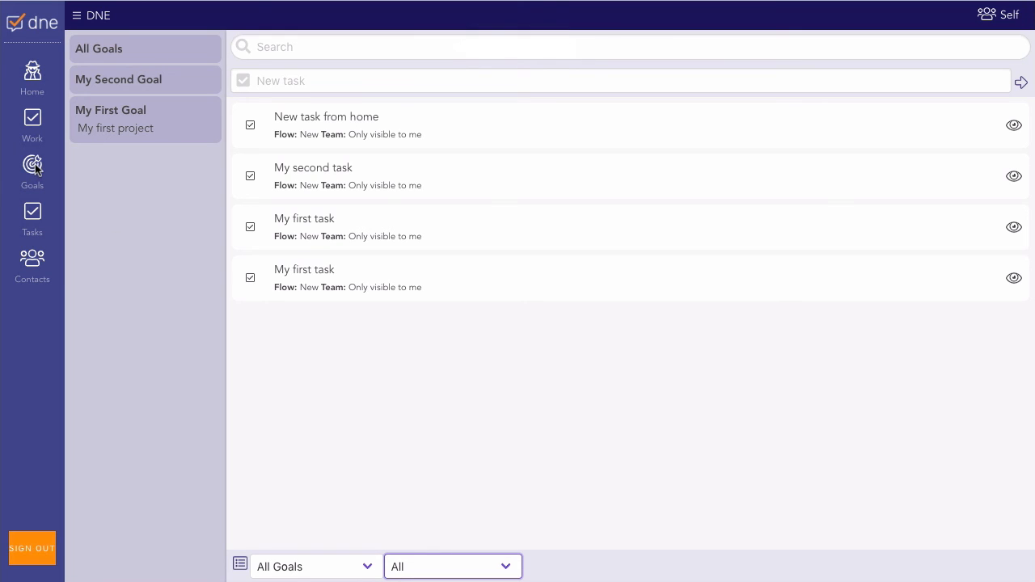
left_click(34, 163)
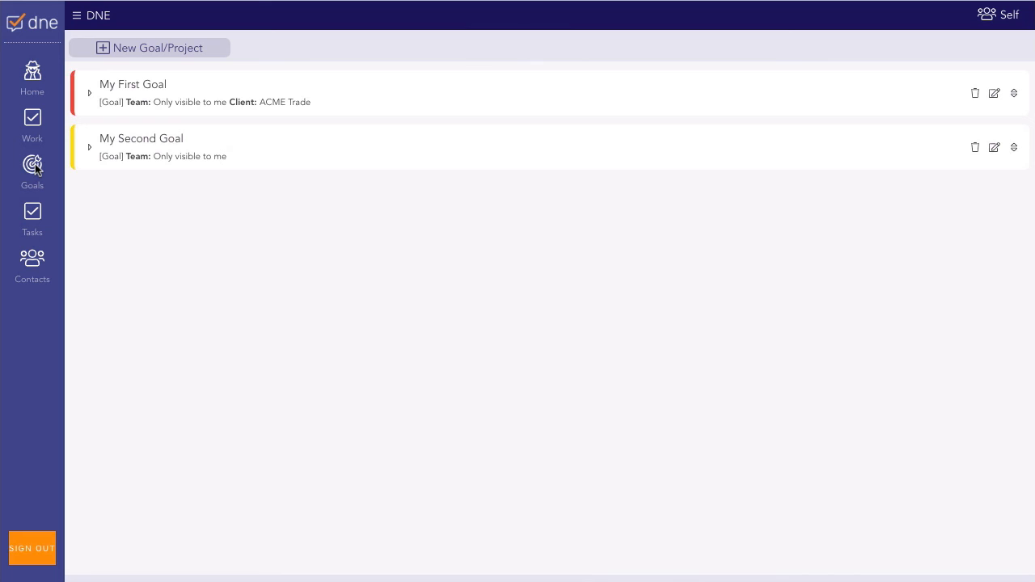
left_click(98, 94)
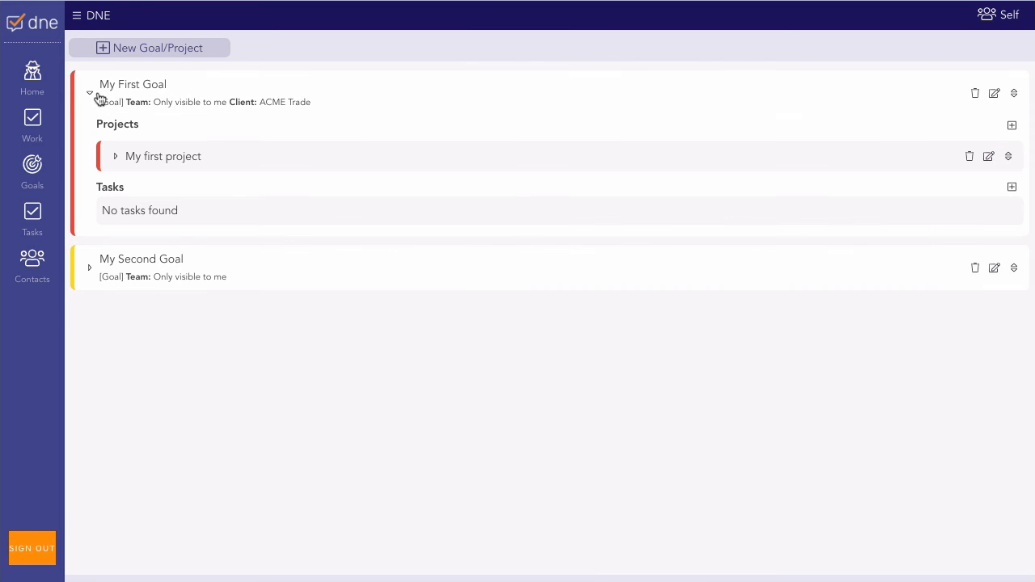
left_click(117, 158)
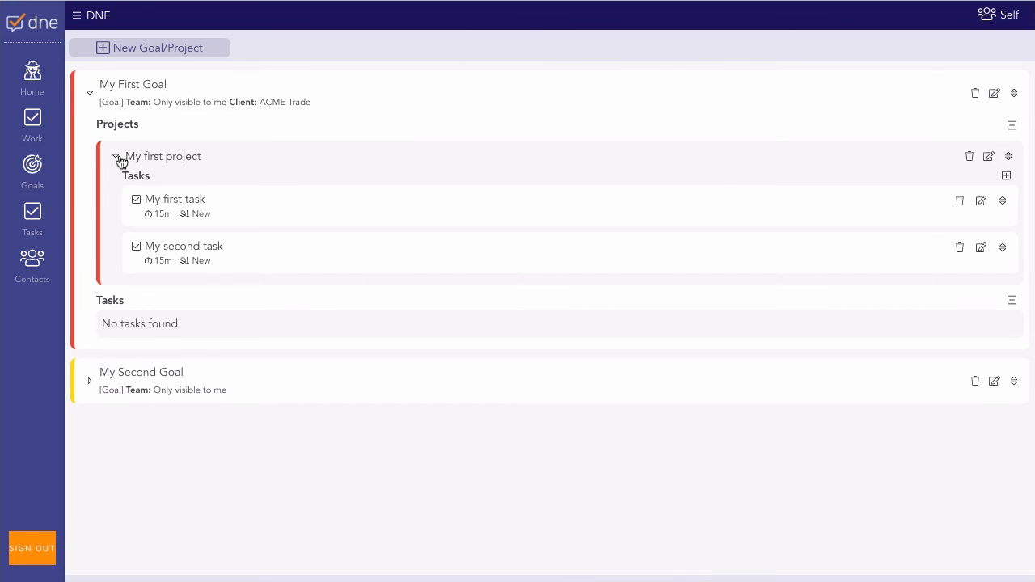
Step: Return to the Work planner and show its goals planning pane at the wider width
left_click(37, 121)
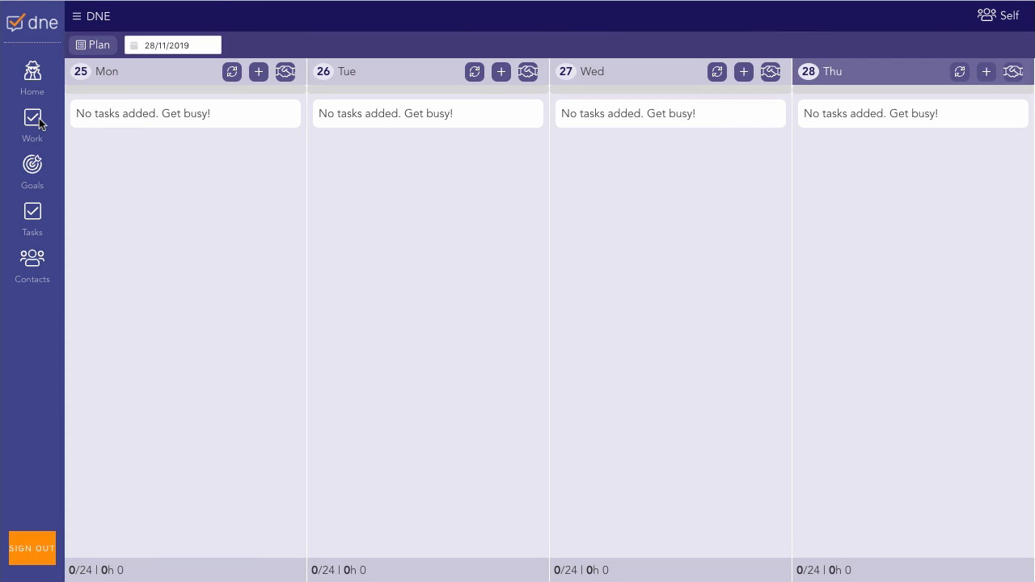
left_click(100, 48)
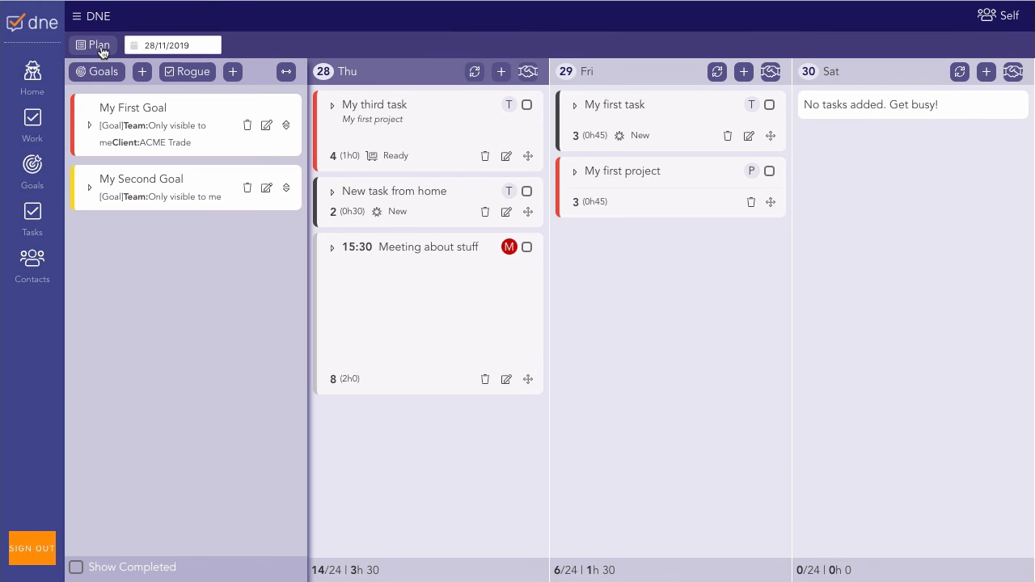
left_click(287, 72)
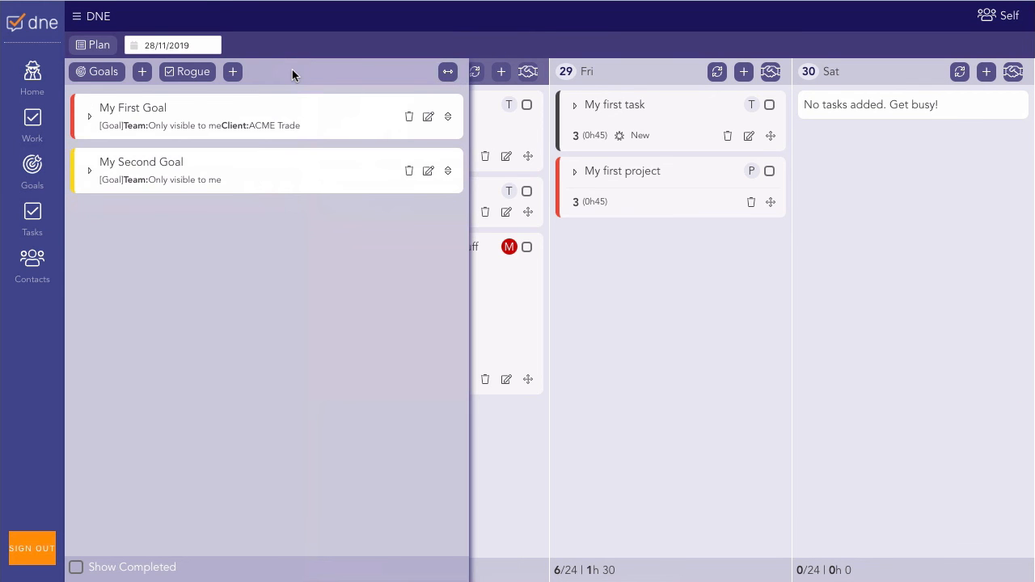